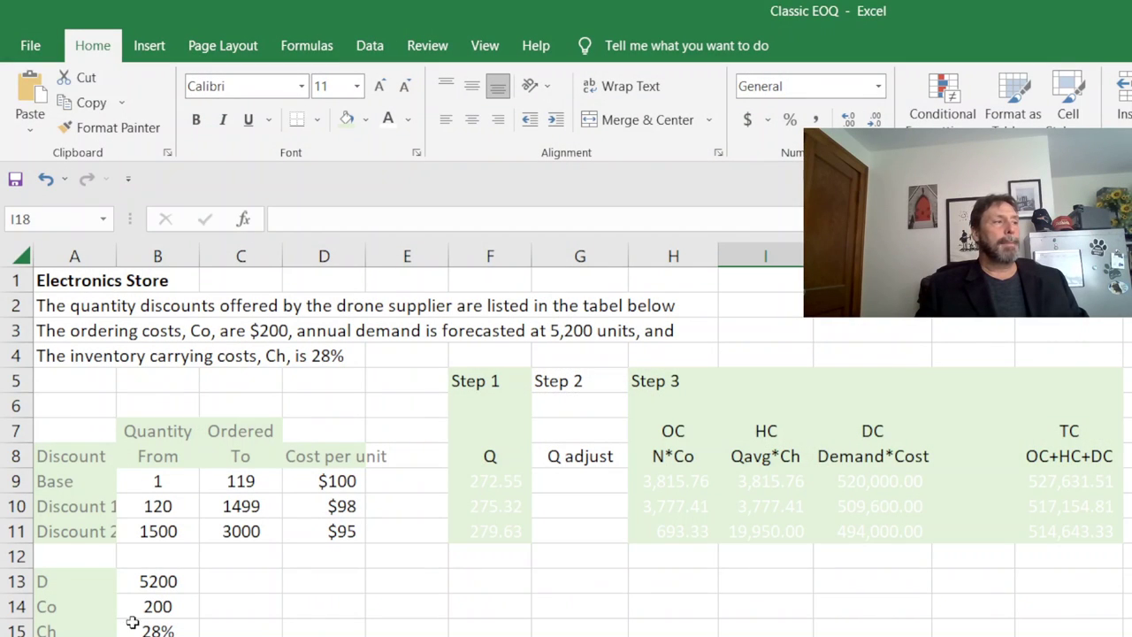
# - Review the demand and cost inputs and each tier's quantity range and unit cost ($98, $95)
pyautogui.moveTo(68, 586); pyautogui.dragTo(130, 625)
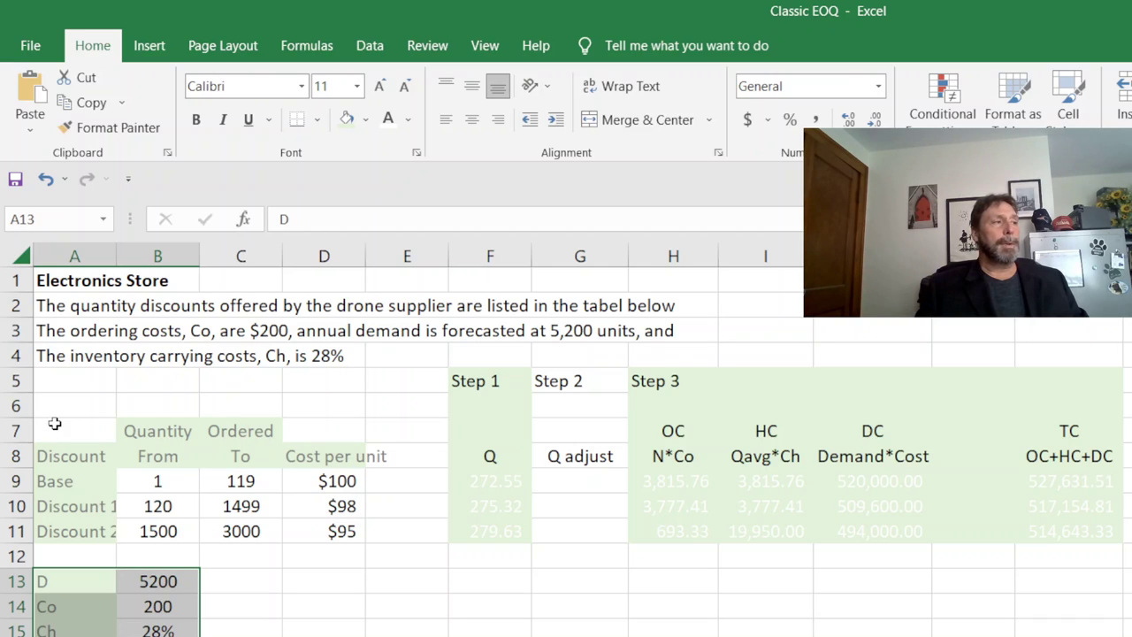
pyautogui.moveTo(53, 426); pyautogui.dragTo(309, 535)
pyautogui.click(286, 593)
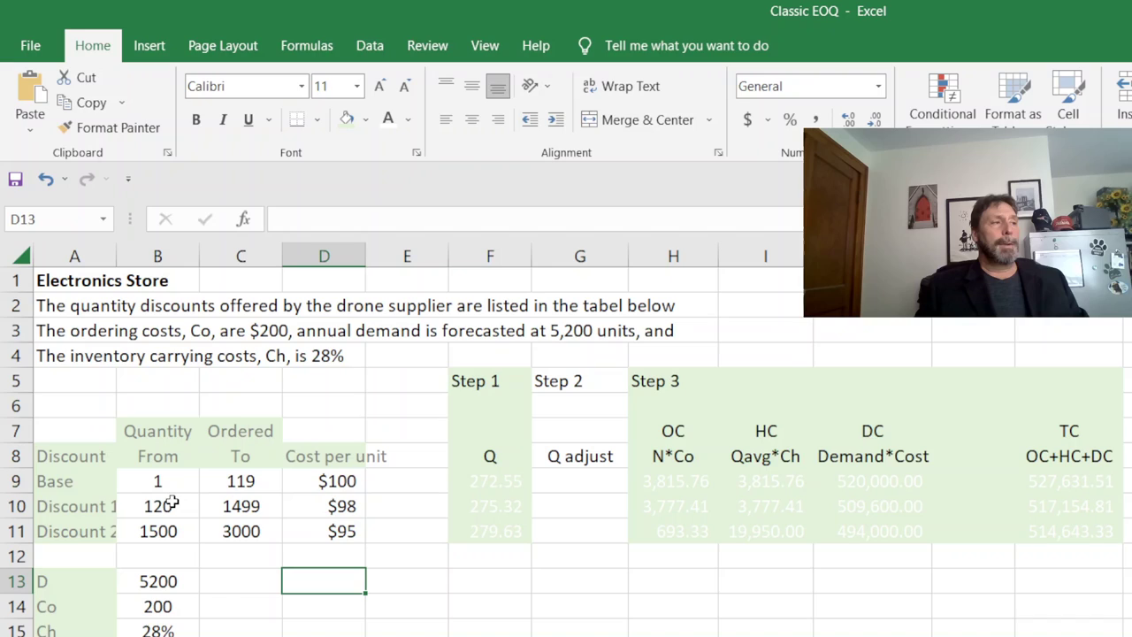
pyautogui.moveTo(162, 486); pyautogui.dragTo(212, 486)
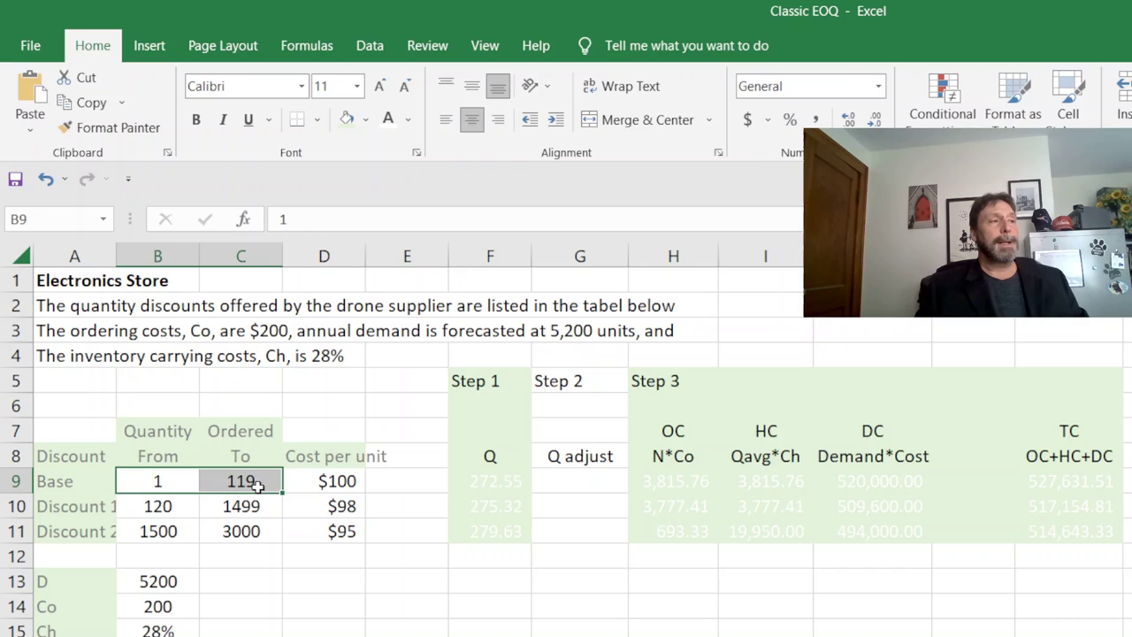
pyautogui.click(341, 485)
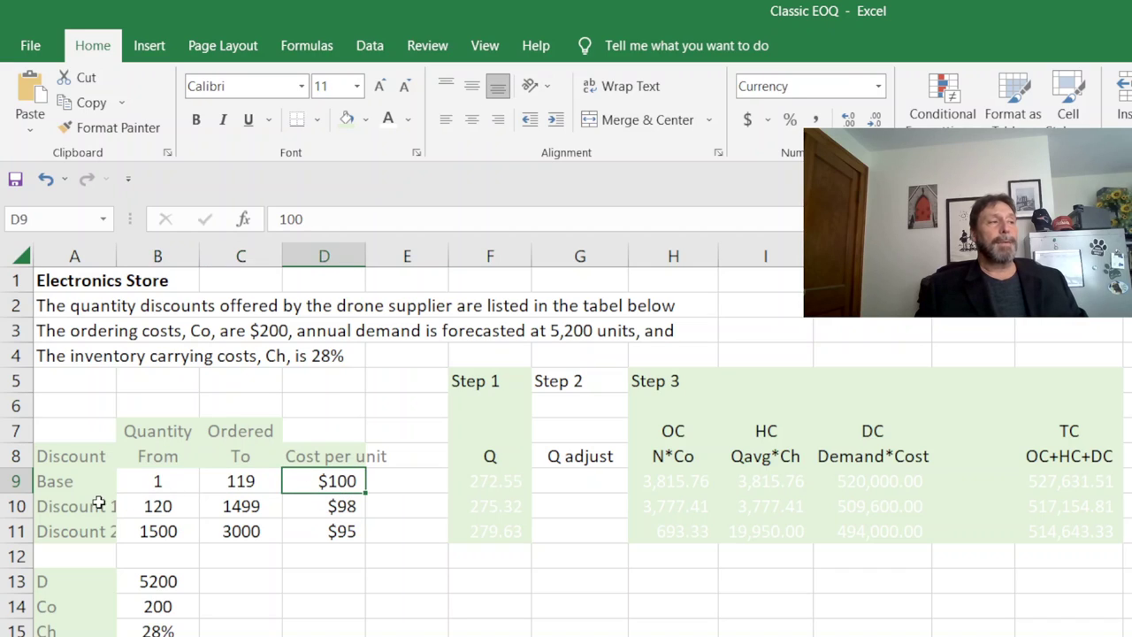
pyautogui.moveTo(131, 502); pyautogui.dragTo(237, 505)
pyautogui.click(319, 511)
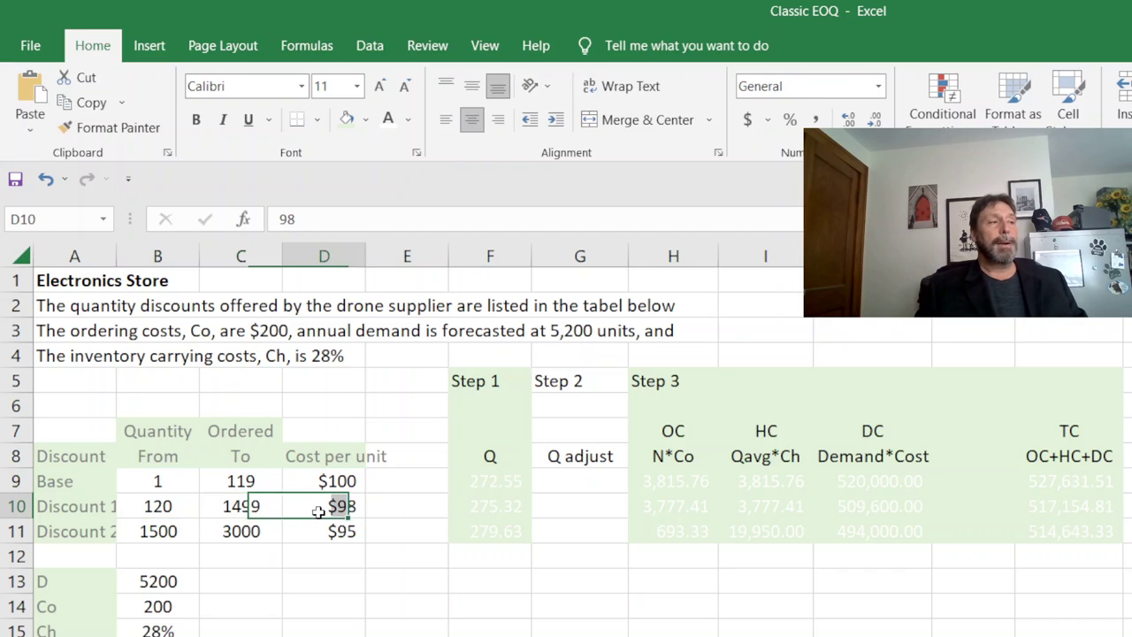
pyautogui.moveTo(159, 529); pyautogui.dragTo(273, 533)
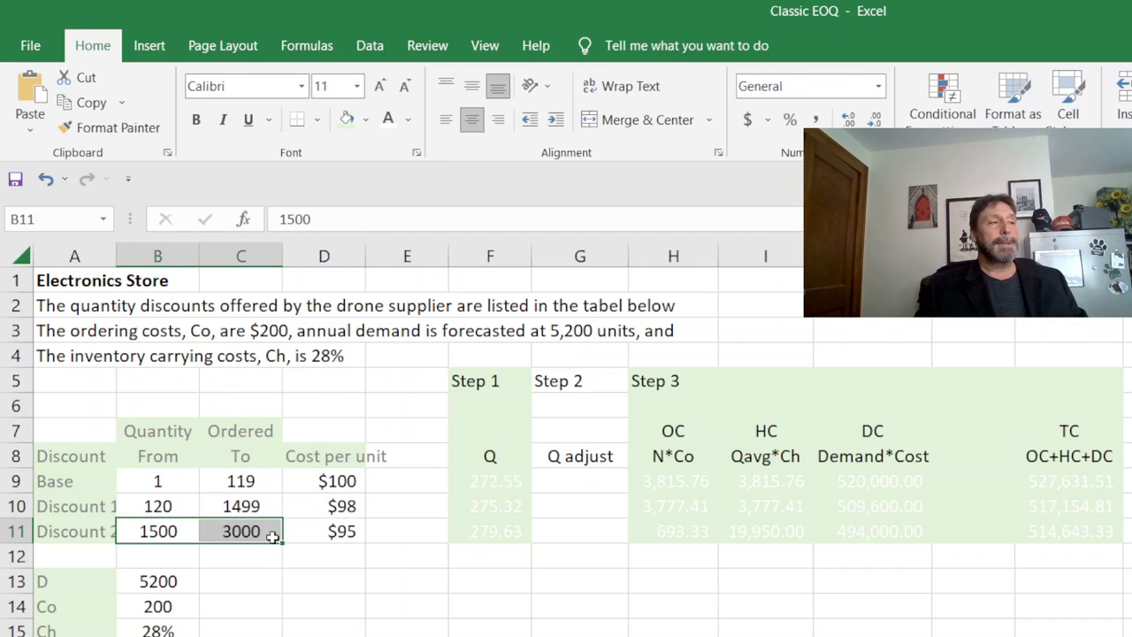
pyautogui.click(322, 531)
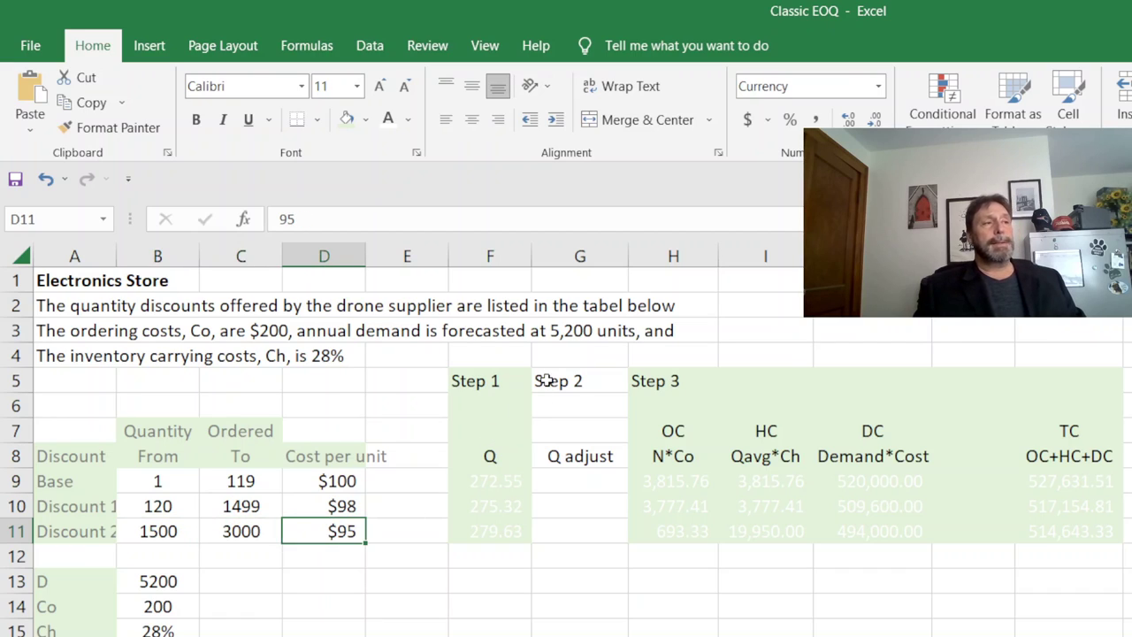
# - Show F9's Q of 272.55 in black and inspect its SQRT EOQ formula
pyautogui.click(487, 480)
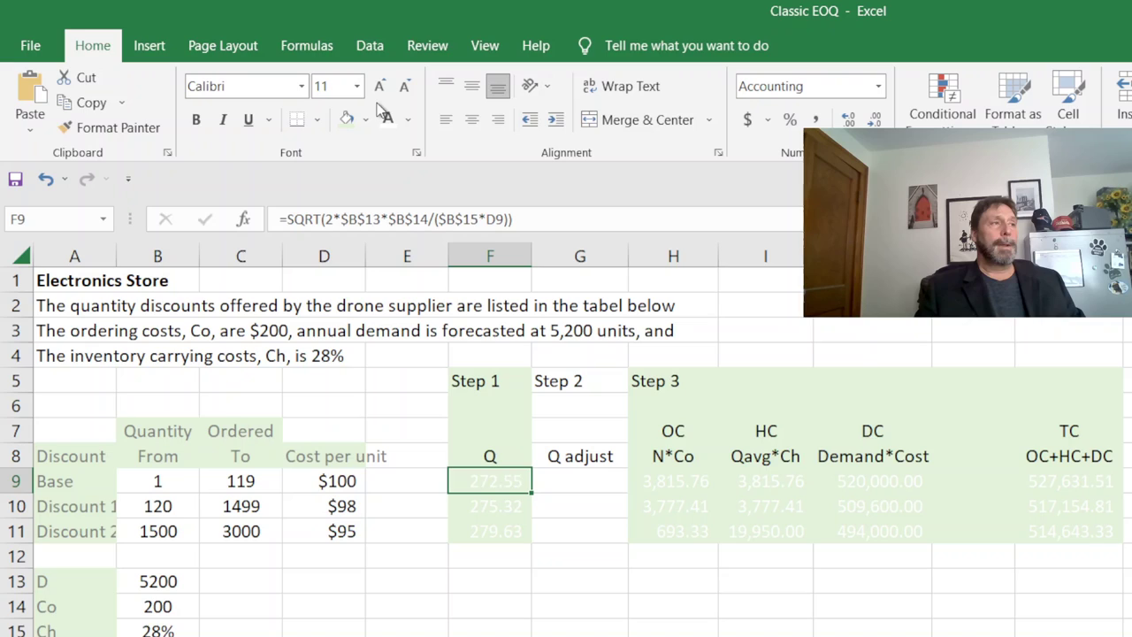
pyautogui.click(412, 131)
pyautogui.click(411, 144)
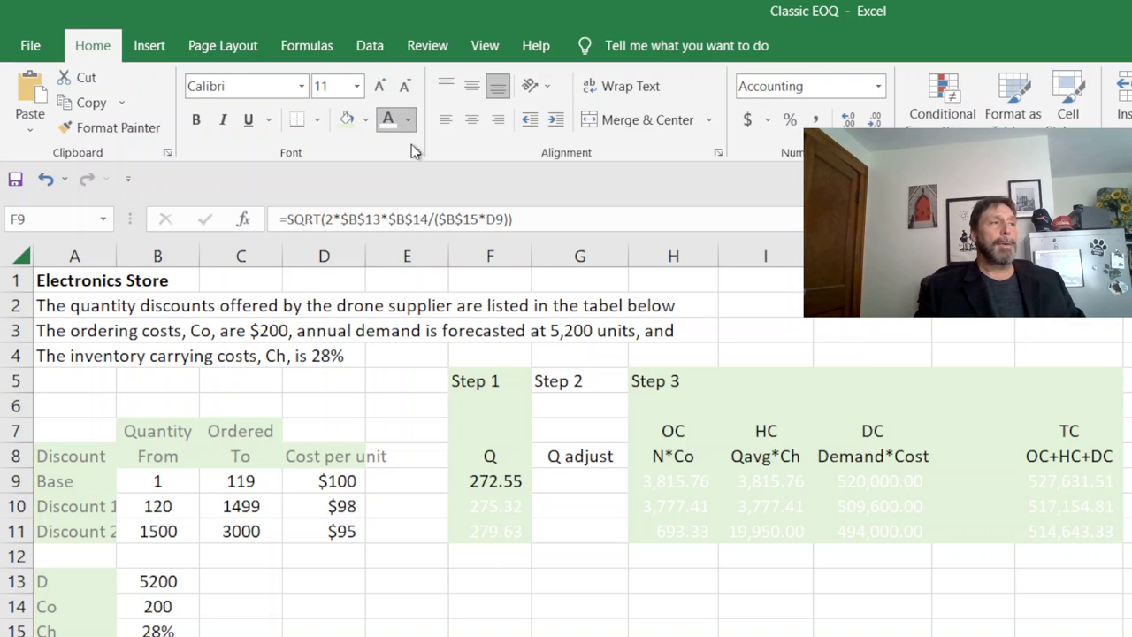
pyautogui.doubleClick(499, 479)
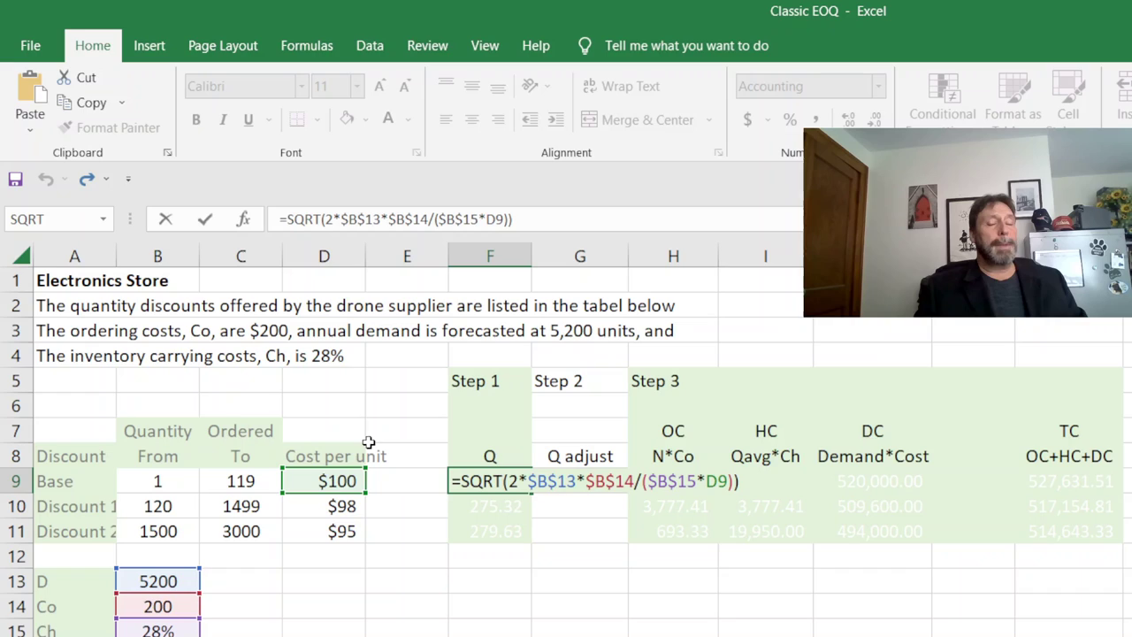
pyautogui.click(673, 636)
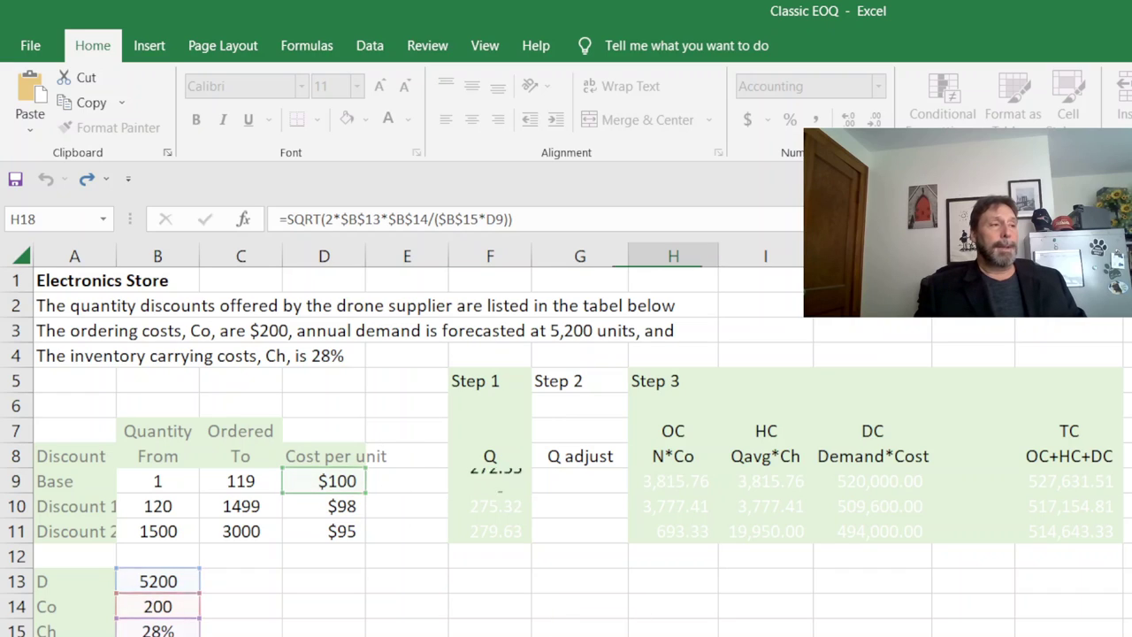
pyautogui.click(501, 480)
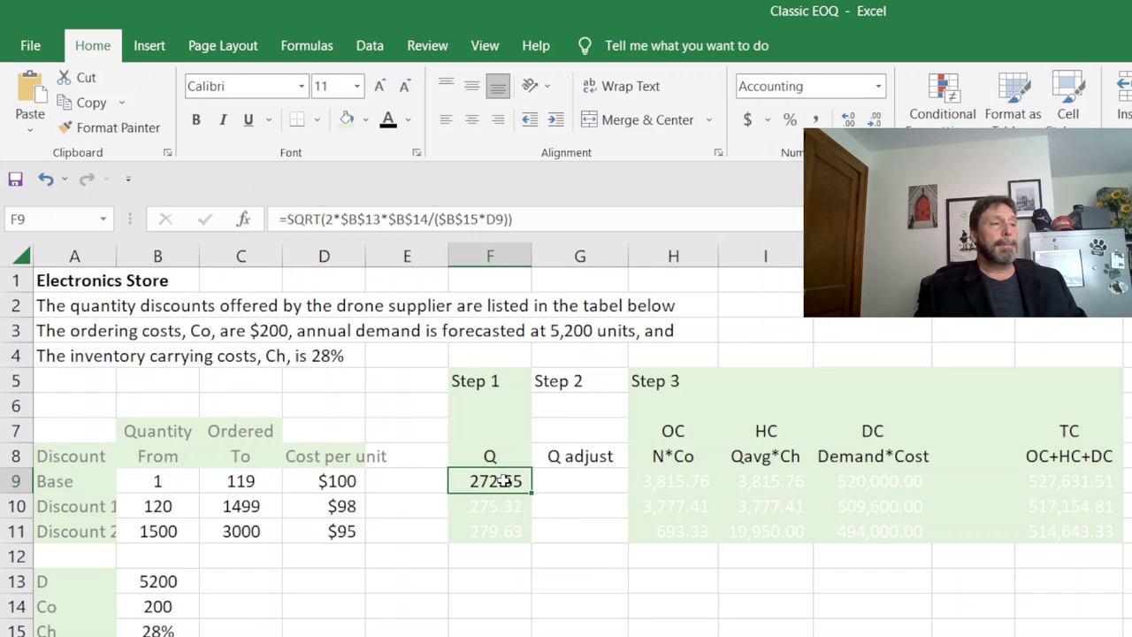
pyautogui.doubleClick(501, 480)
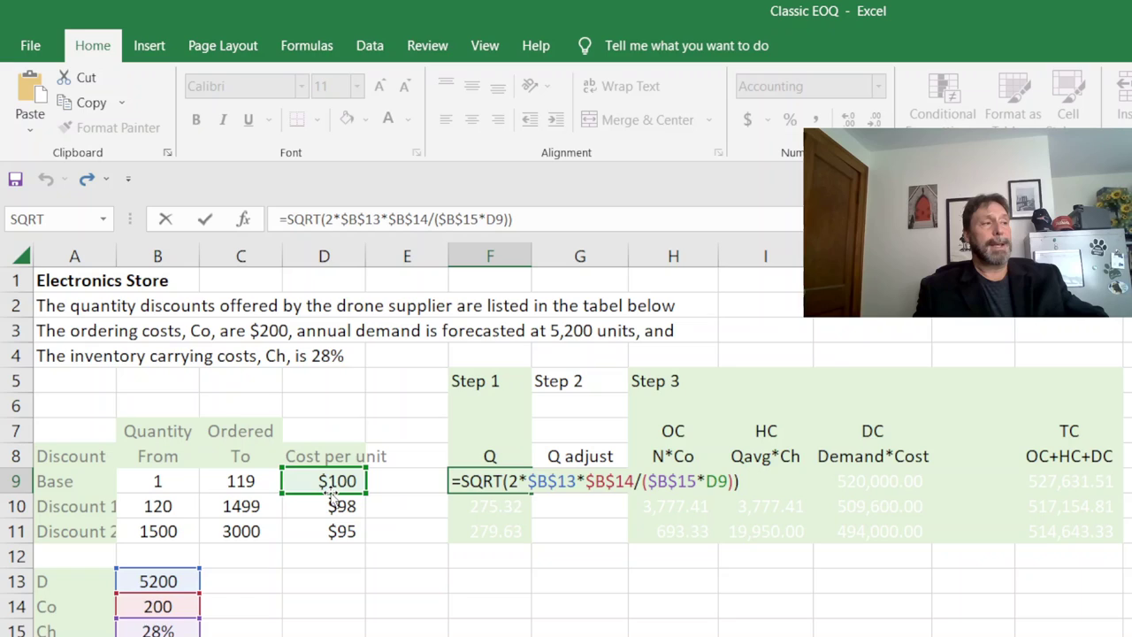
# - Link G9 to the computed Q with =F9 so the base adjusted Q shows 272.55
pyautogui.hotkey('ctrl', 'Return')
pyautogui.click(579, 482)
pyautogui.write('=F9')
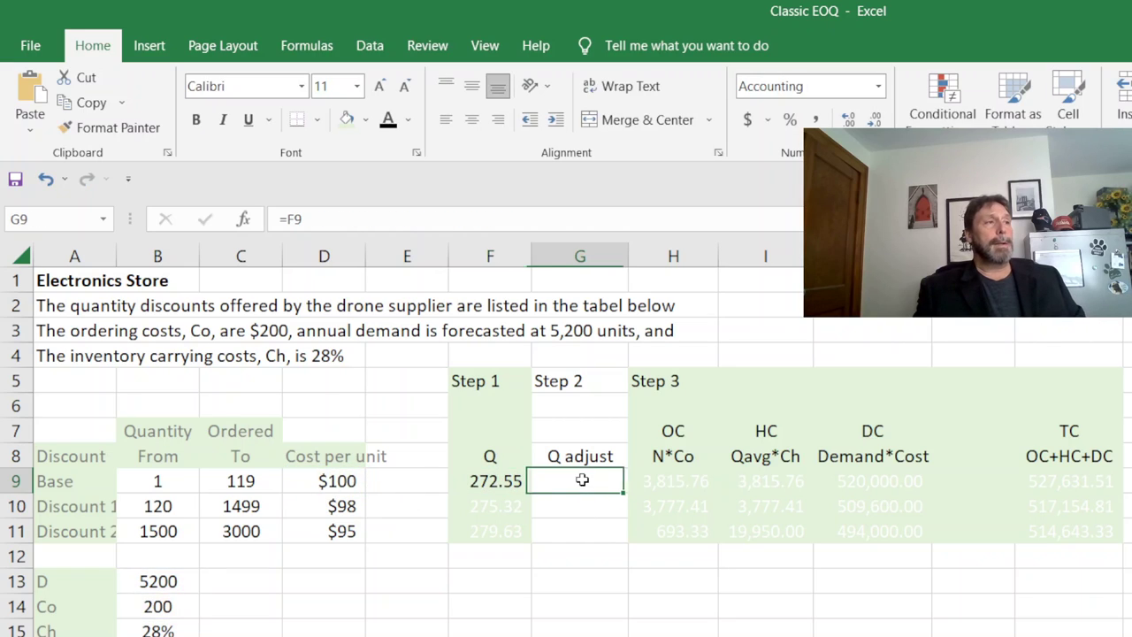
pyautogui.hotkey('ctrl', 'Return')
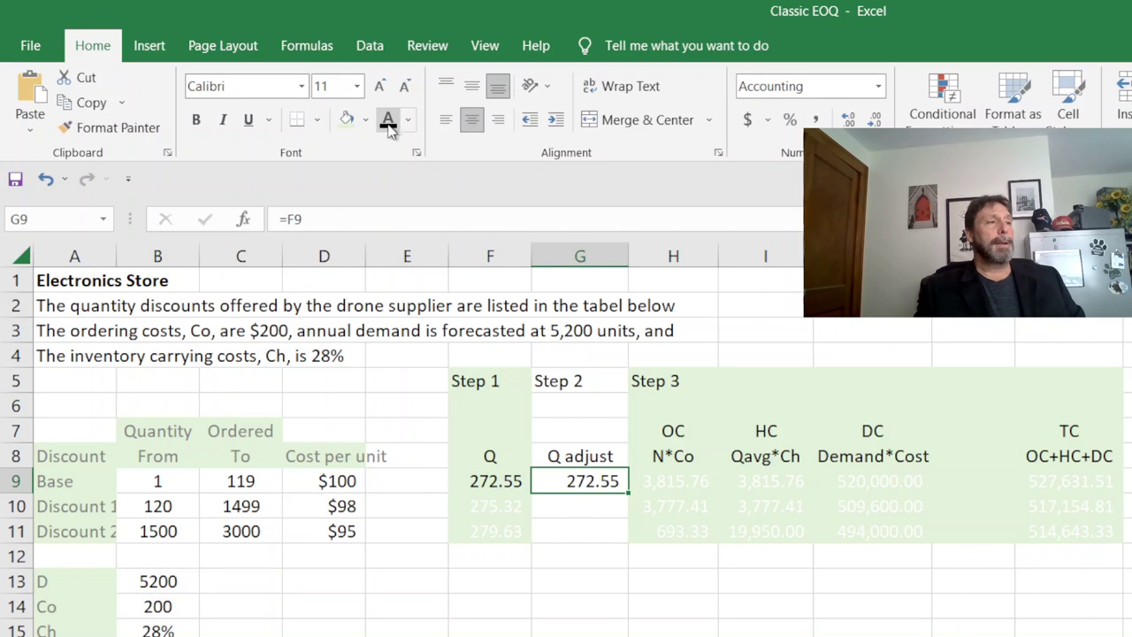
pyautogui.doubleClick(597, 482)
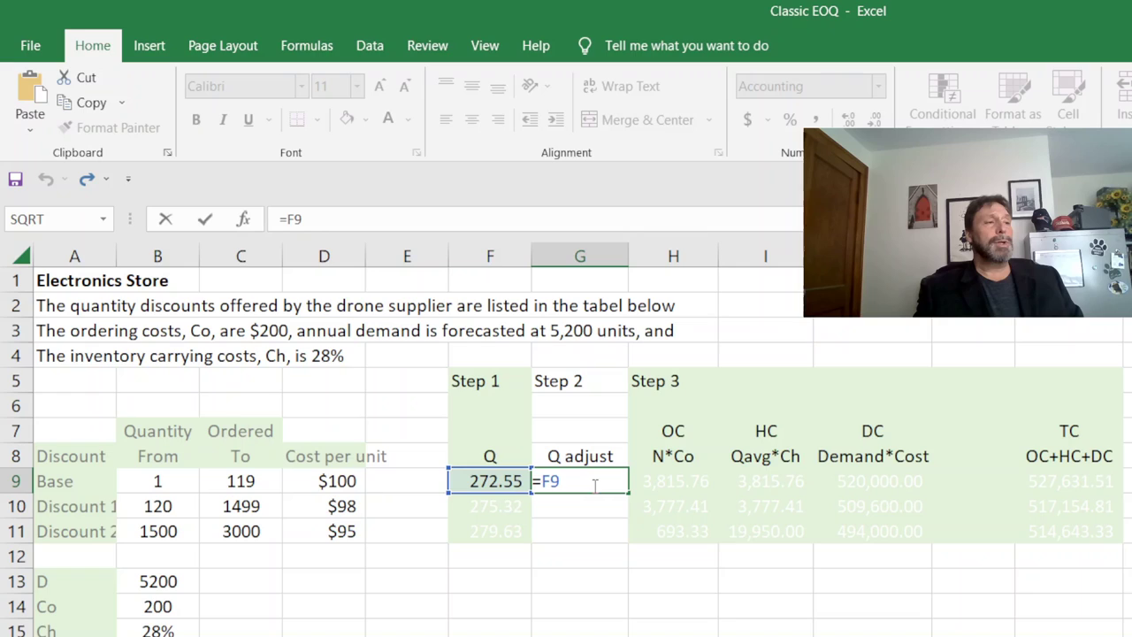
pyautogui.press('Escape')
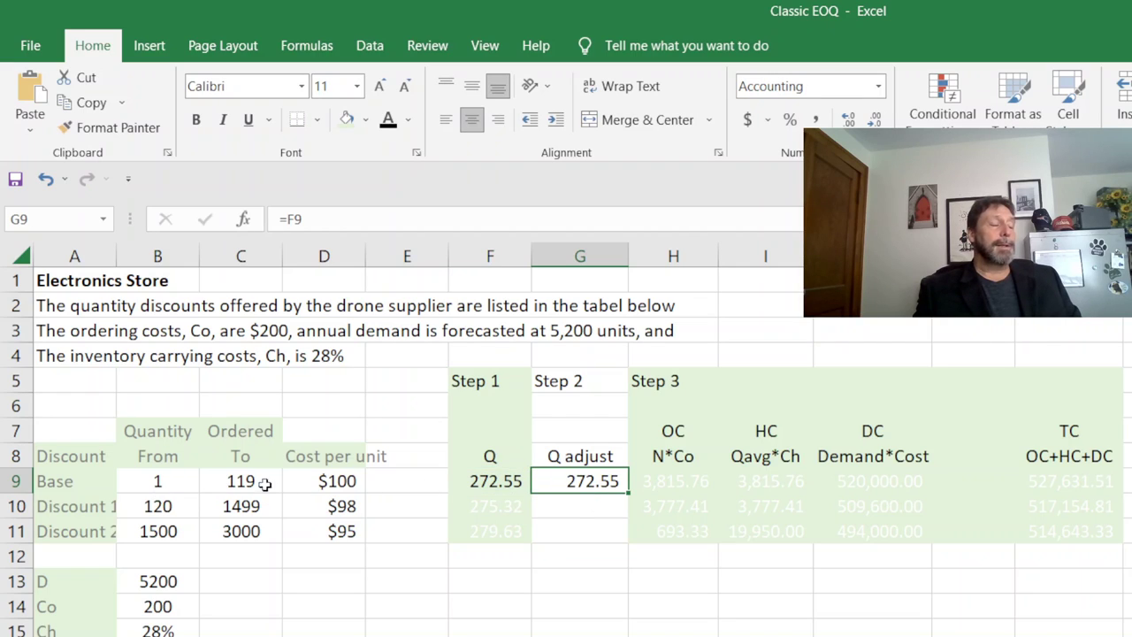
pyautogui.moveTo(173, 484); pyautogui.dragTo(228, 480)
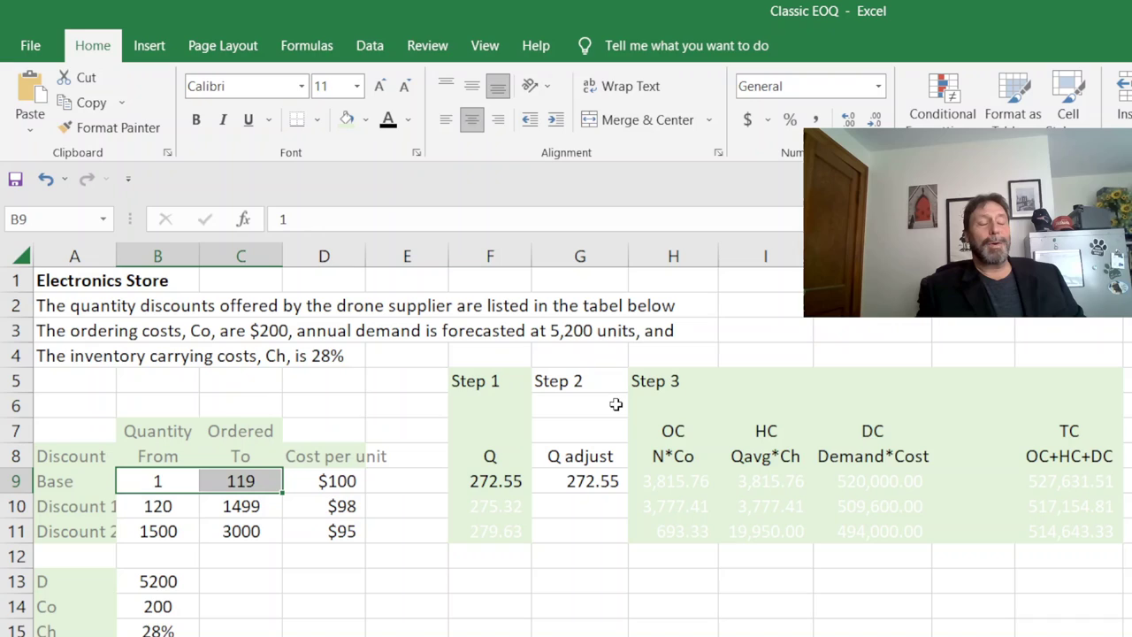
# - Show H9's ordering cost of 3,815.76 in black and check its =$B$13/G9*$B$14 formula
pyautogui.click(679, 481)
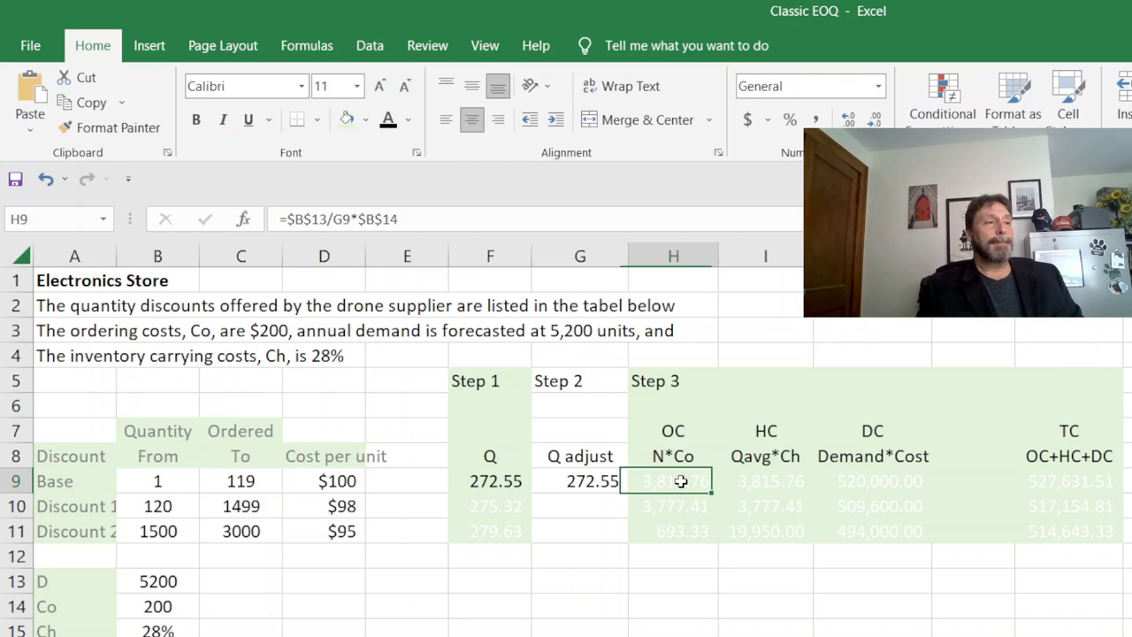
pyautogui.click(389, 121)
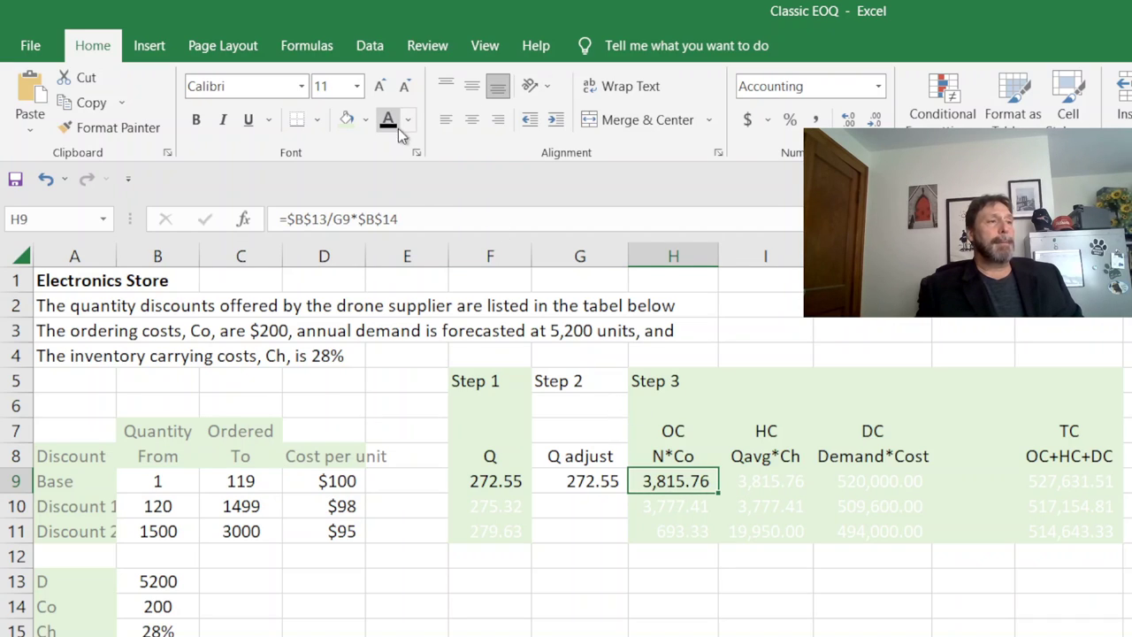
pyautogui.doubleClick(677, 479)
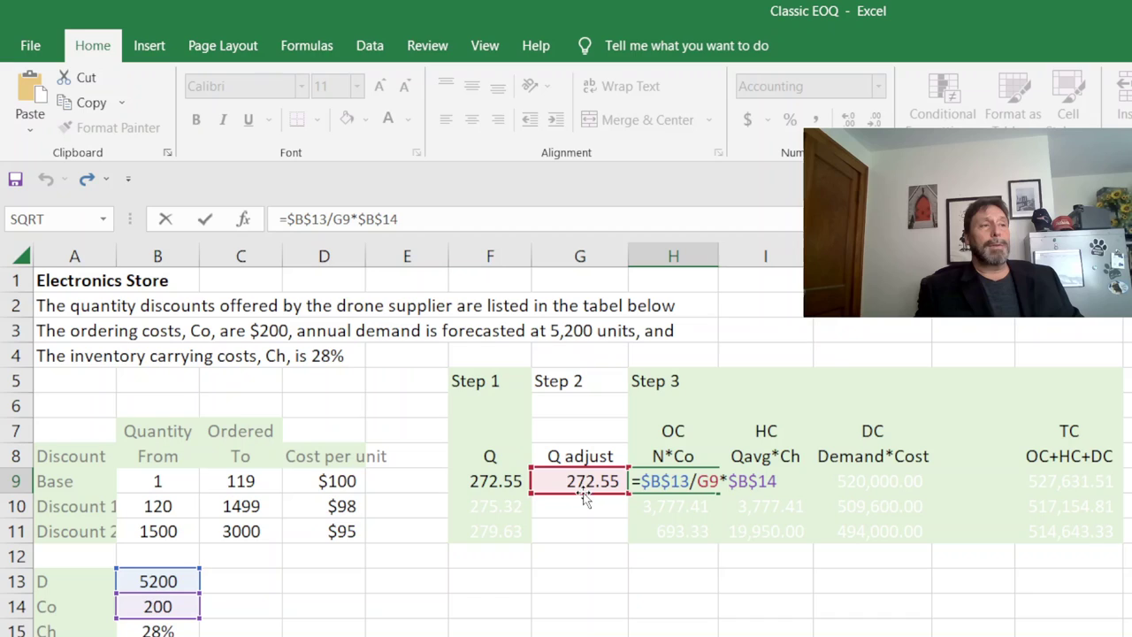
pyautogui.hotkey('ctrl', 'Return')
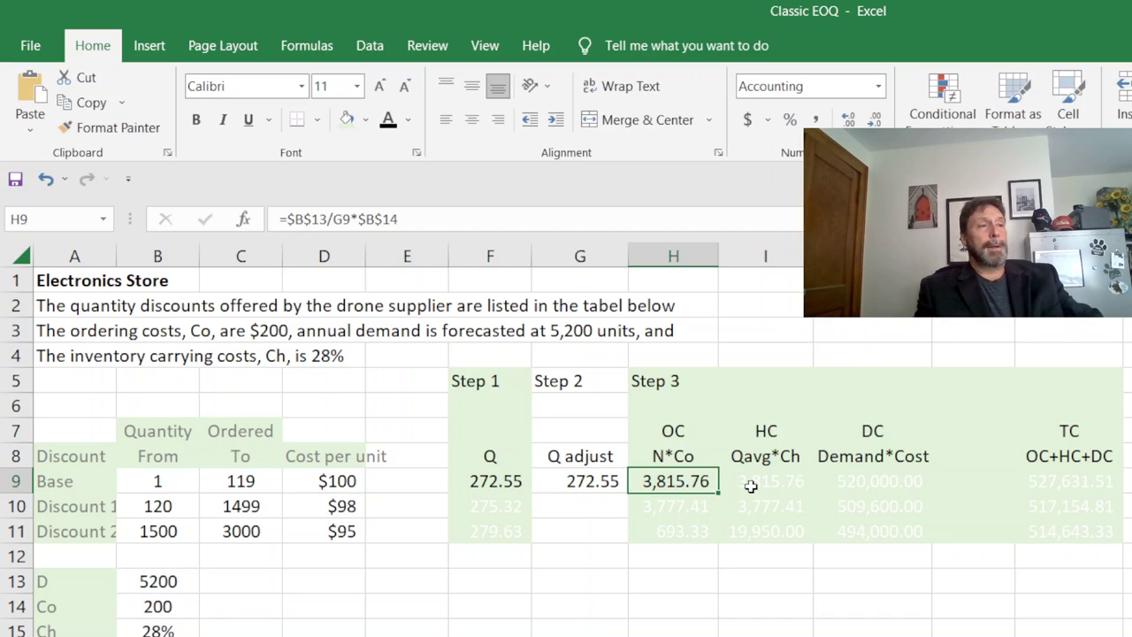
# - Show I9's holding cost of 3,815.76 in black, check =G9/2*$B$15*D9, then inspect J9's formula
pyautogui.click(750, 484)
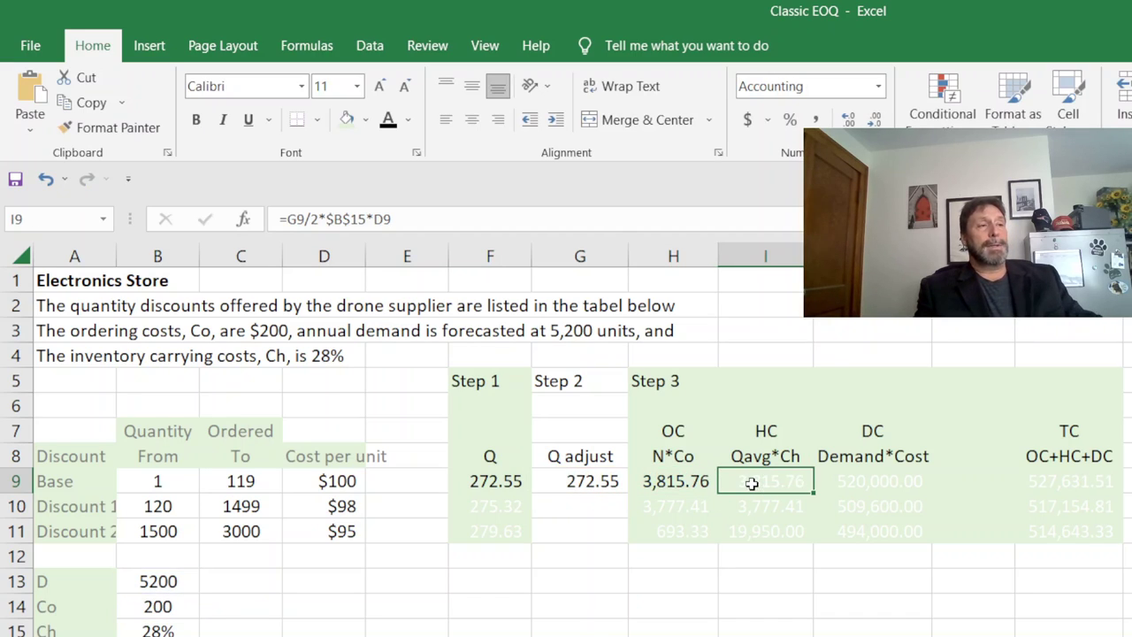
pyautogui.click(387, 122)
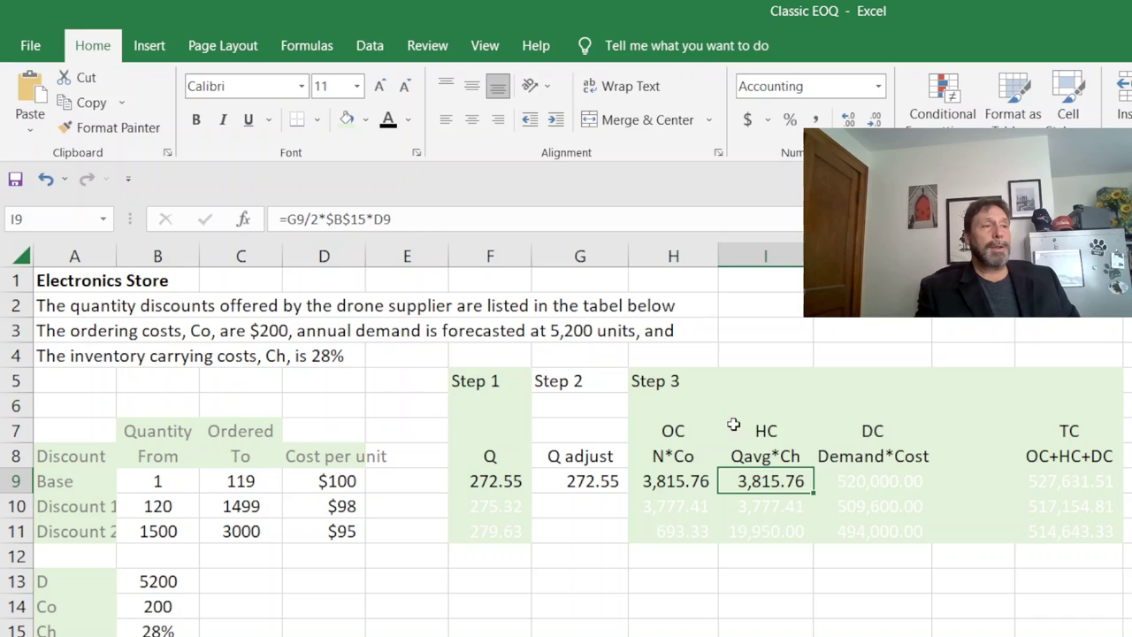
pyautogui.doubleClick(761, 481)
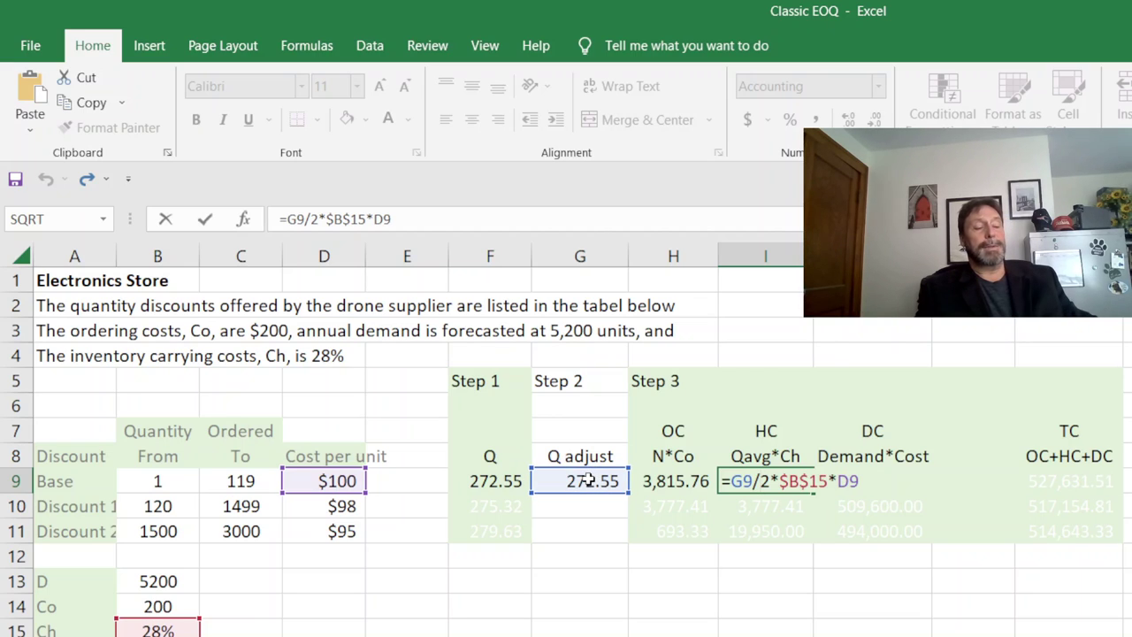
pyautogui.press('Escape')
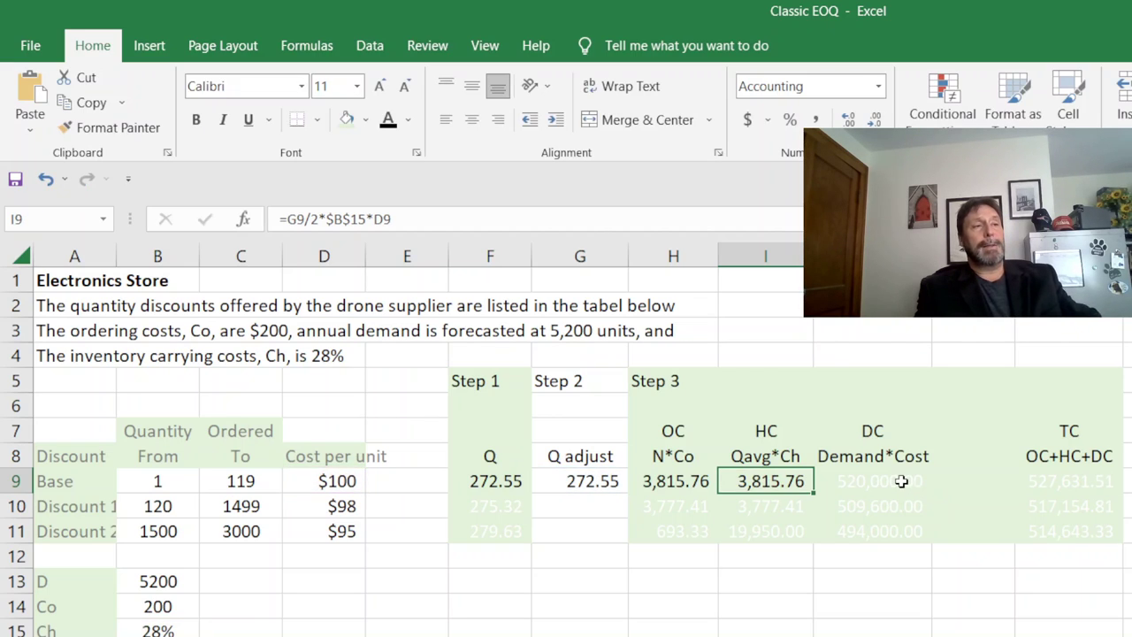
pyautogui.click(897, 482)
pyautogui.doubleClick(895, 482)
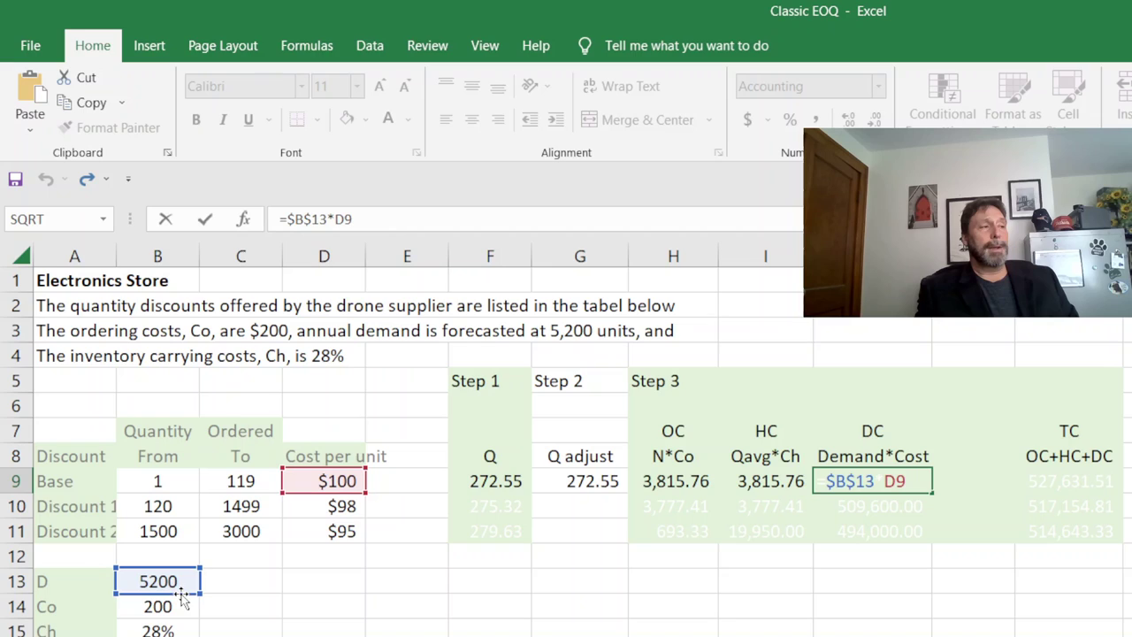
# - Commit =$B$13*D9 in J9 for a 520,000.00 demand cost and show it in black
pyautogui.click(554, 629)
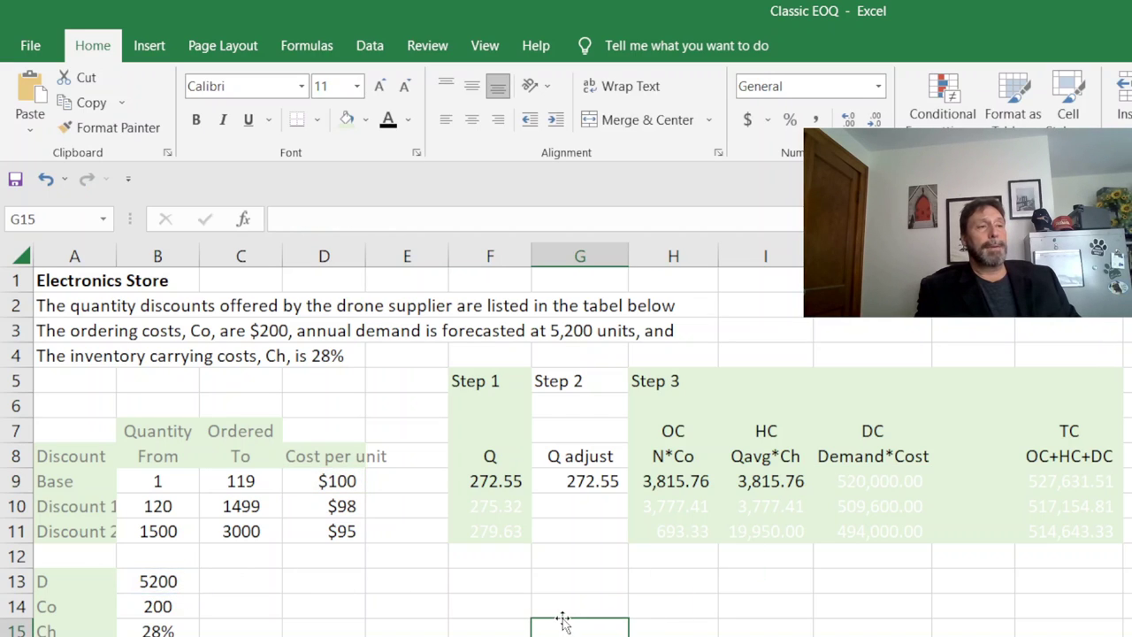
pyautogui.click(875, 481)
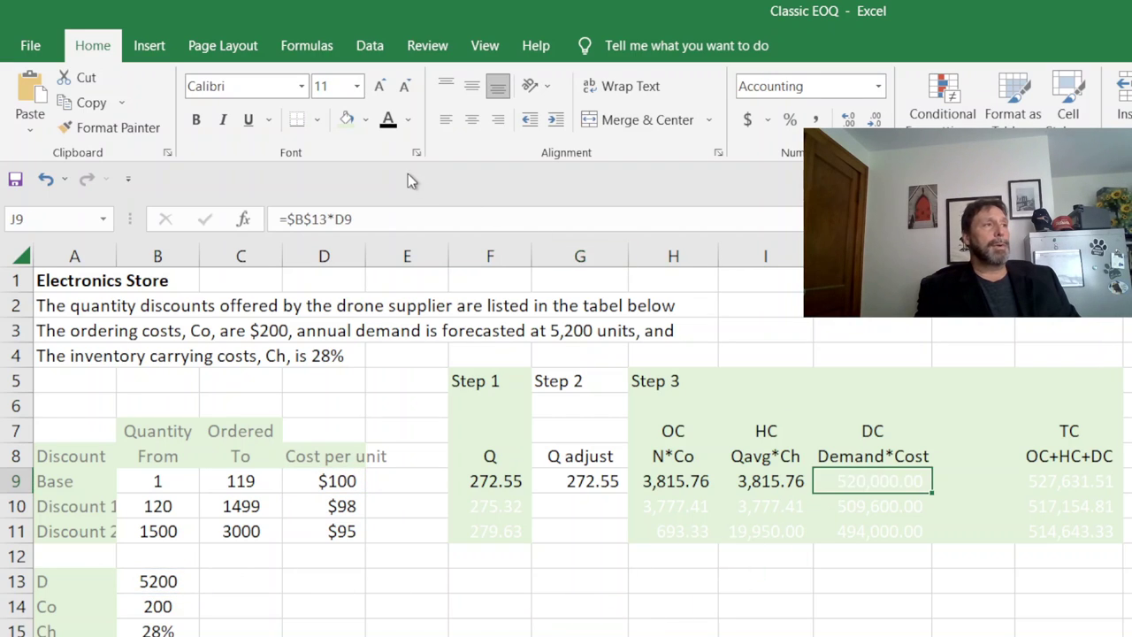
pyautogui.click(392, 123)
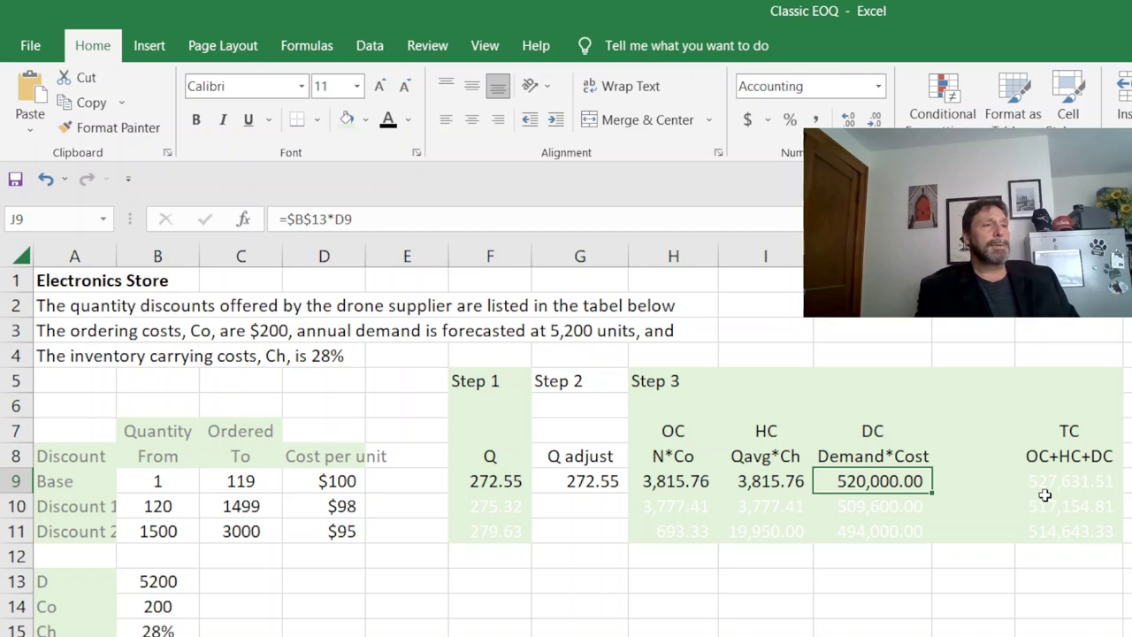
pyautogui.doubleClick(897, 482)
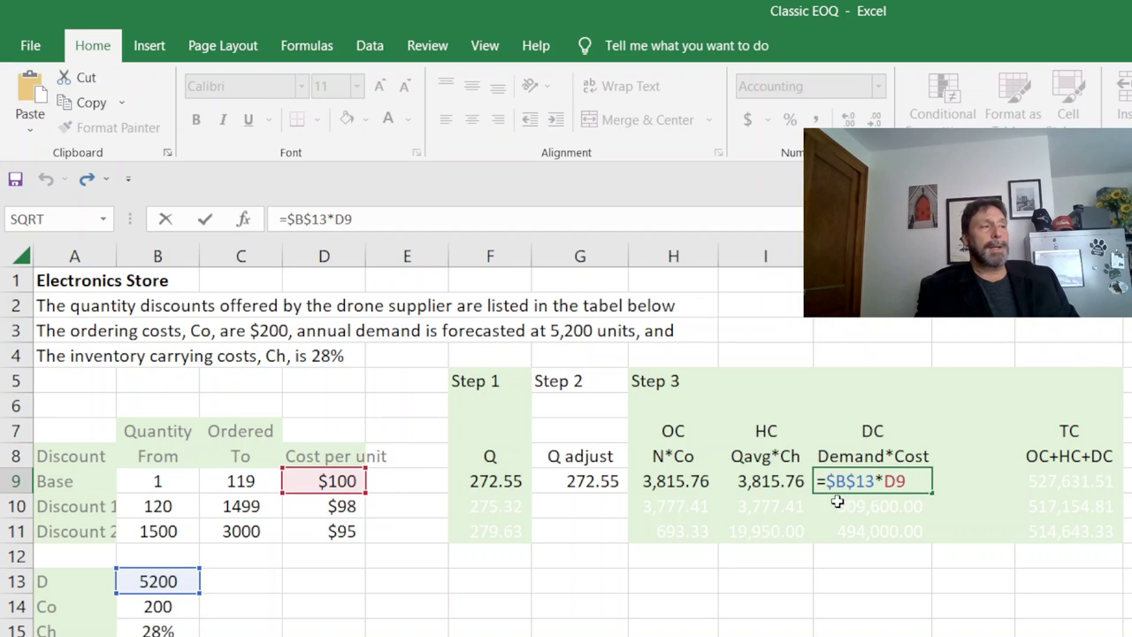
pyautogui.click(321, 591)
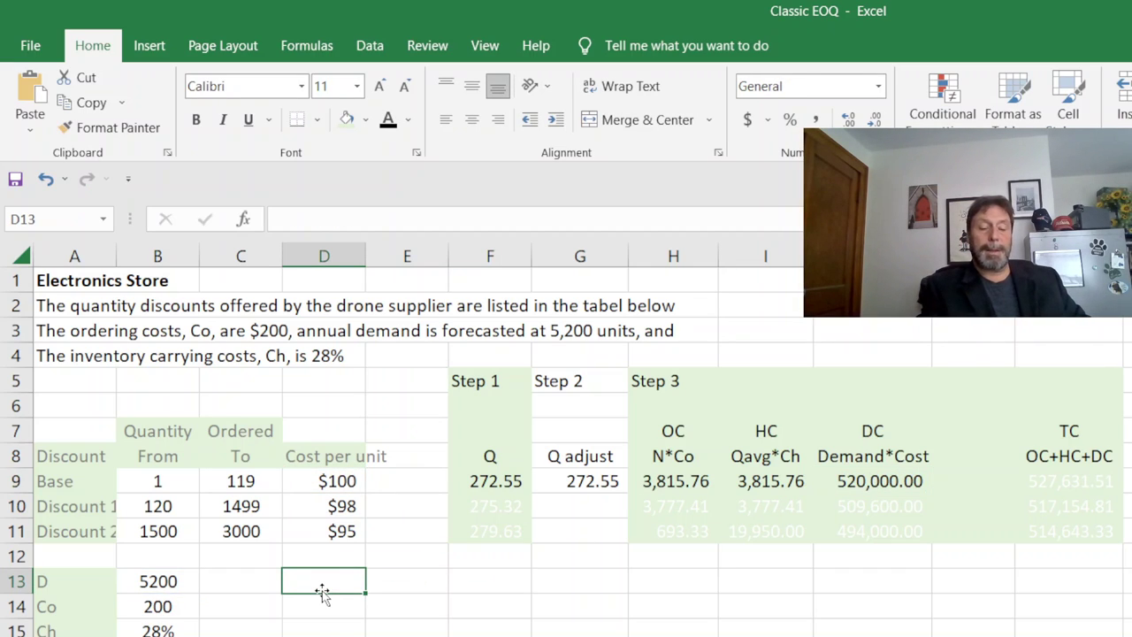
pyautogui.write('=')
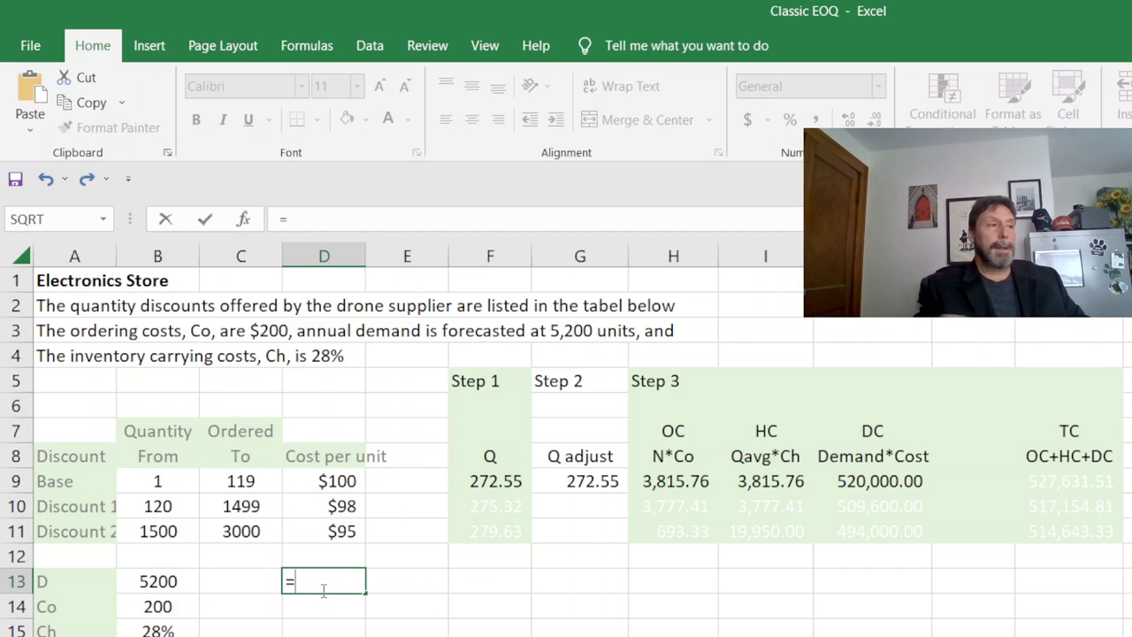
pyautogui.click(169, 583)
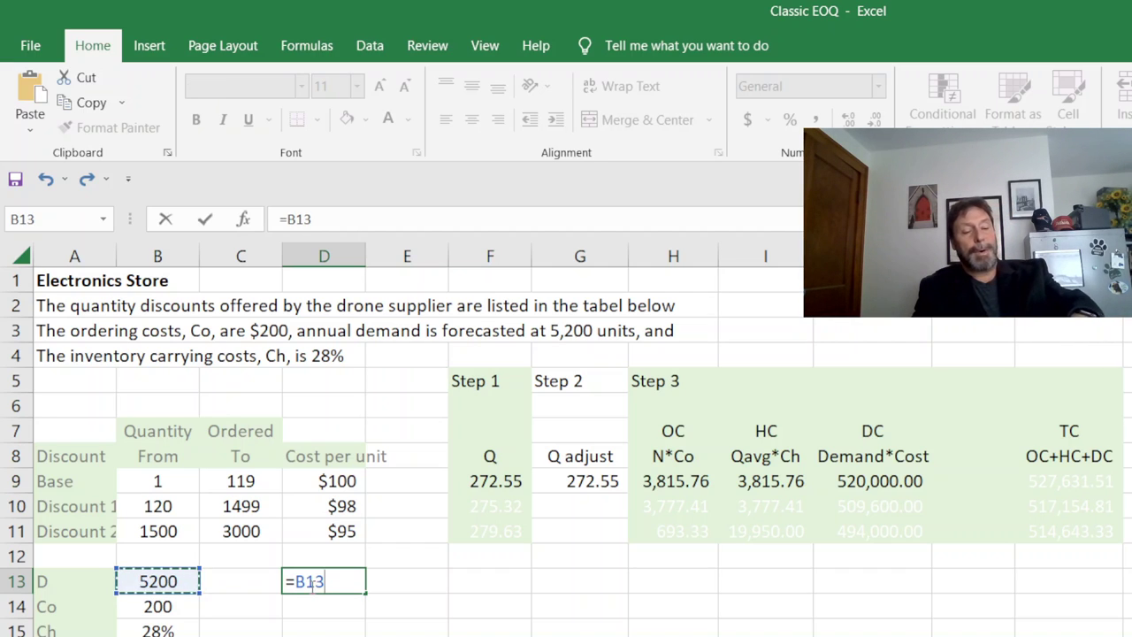
pyautogui.press('F4')
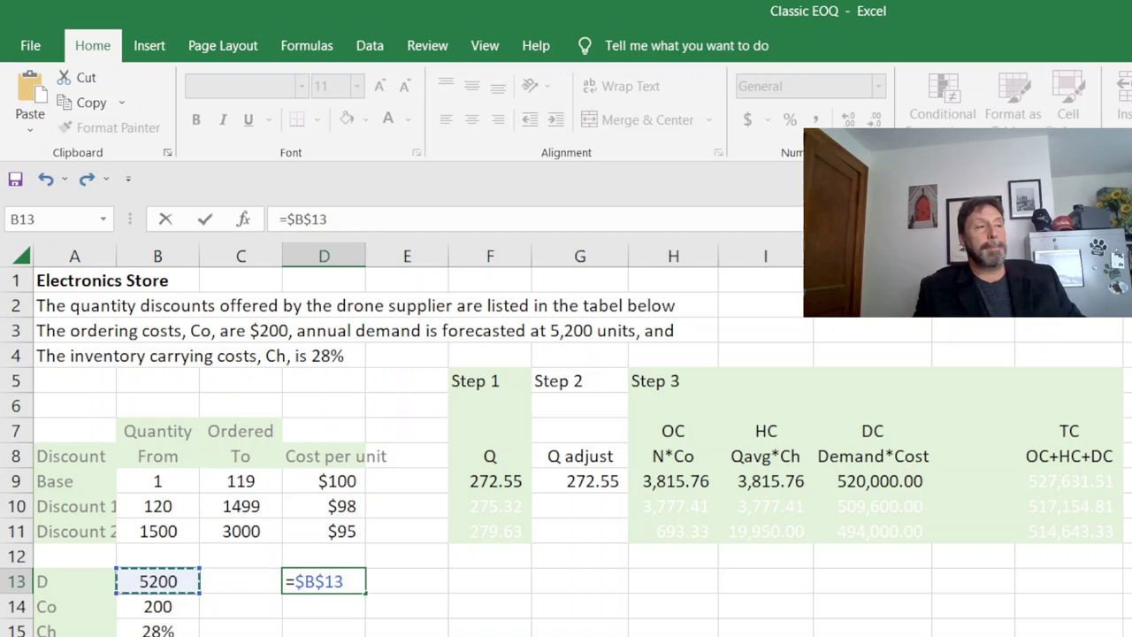
pyautogui.press('Escape')
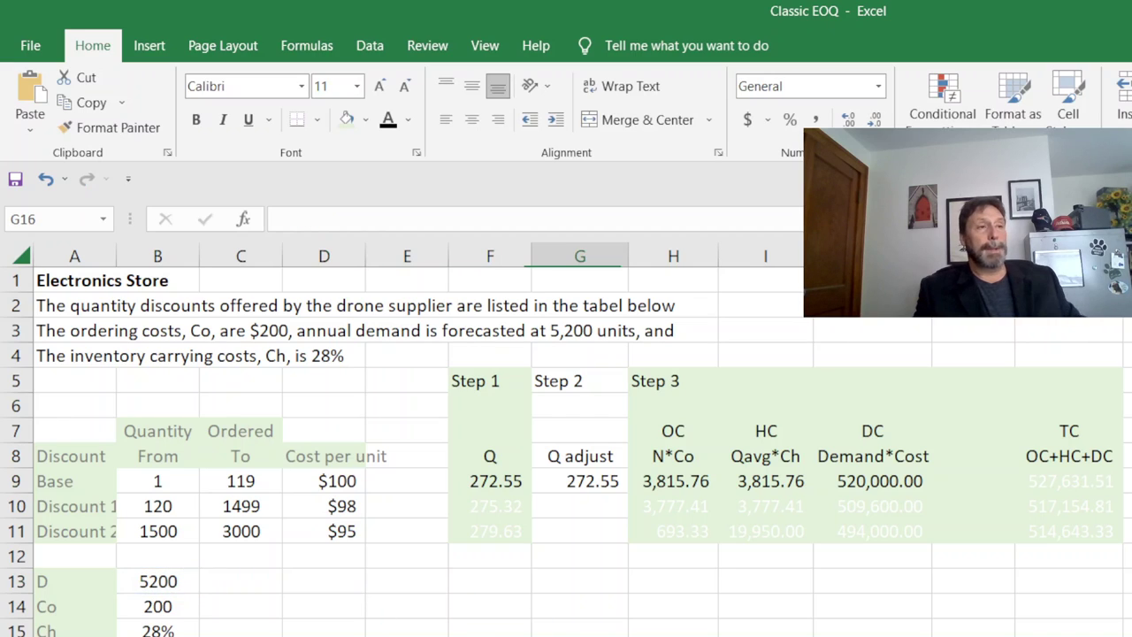
# - Darken L9's =SUM(H9:J9) total and fill F9:L9 down through row 11
pyautogui.click(1084, 483)
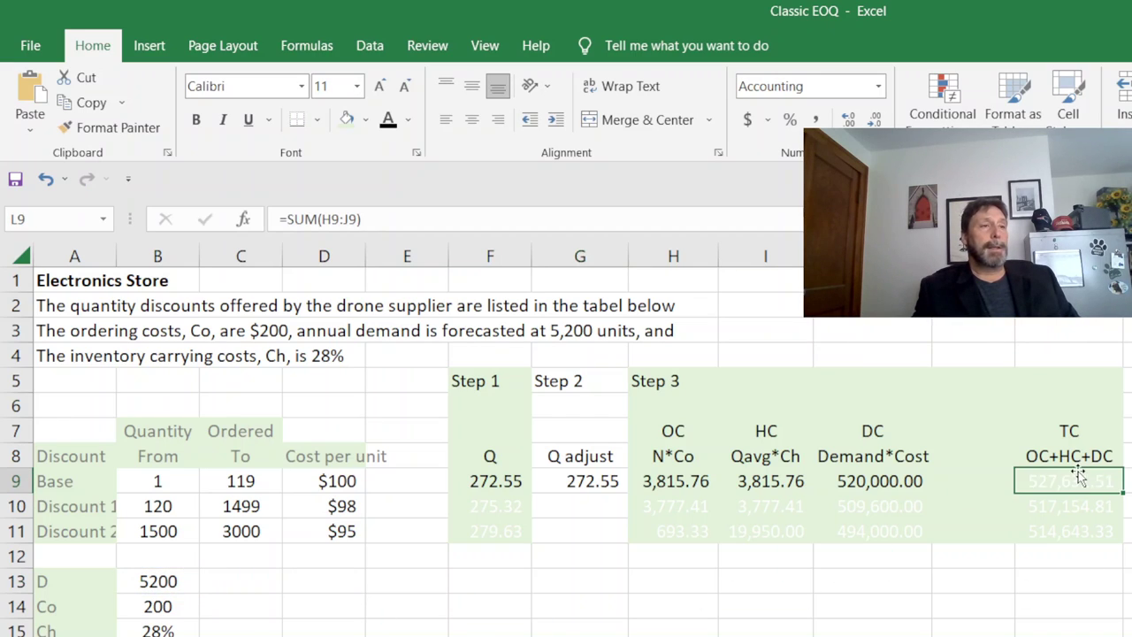
pyautogui.click(388, 119)
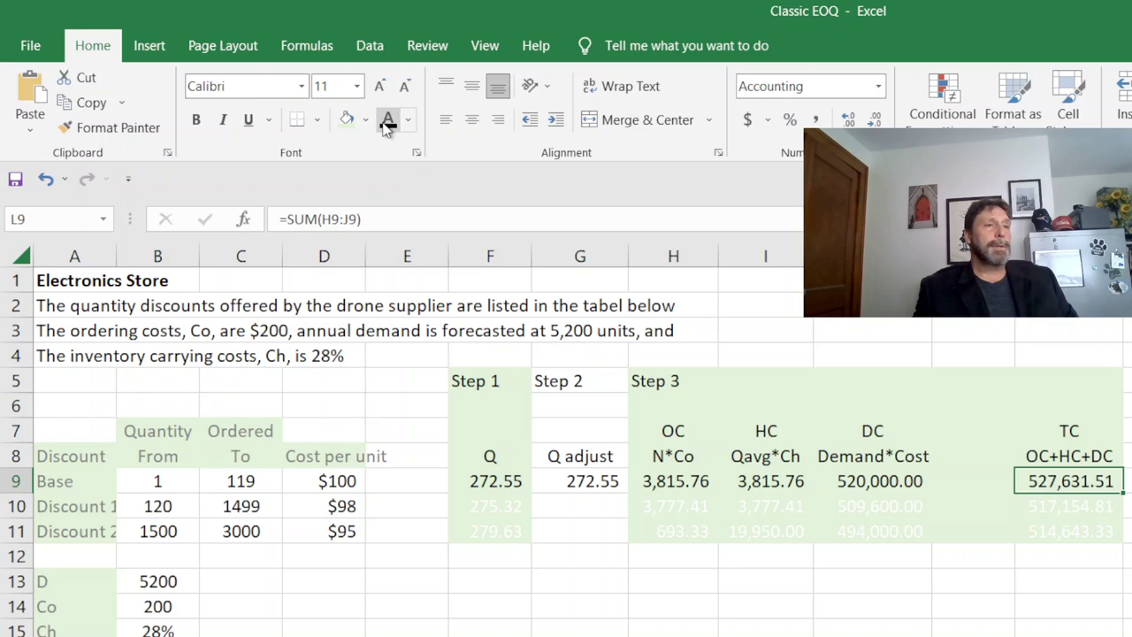
pyautogui.doubleClick(1046, 480)
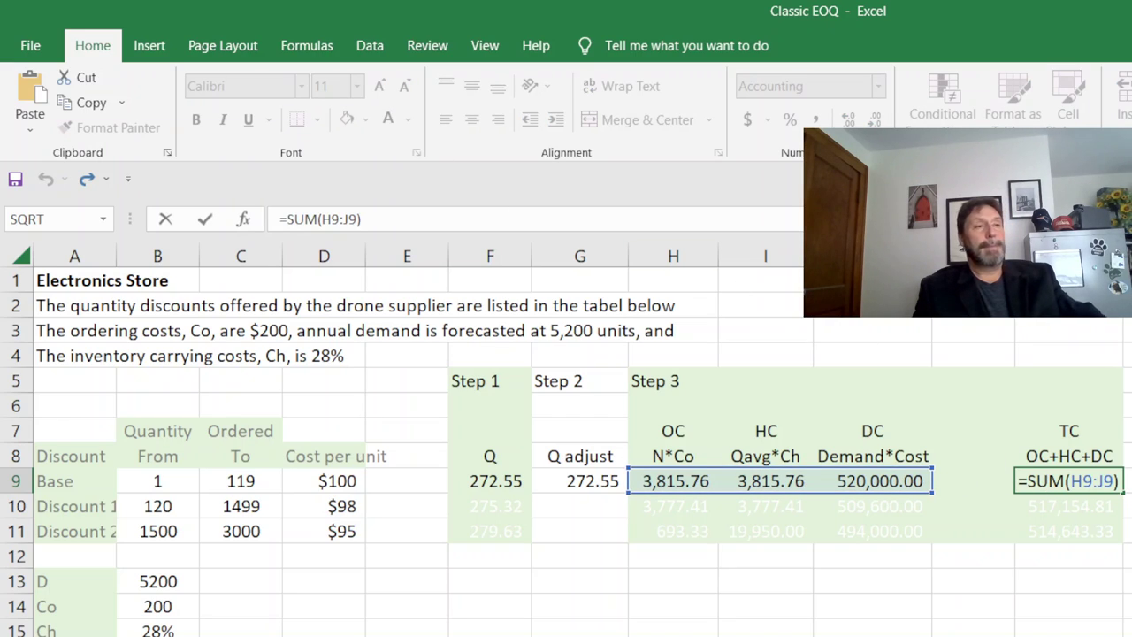
pyautogui.press('Escape')
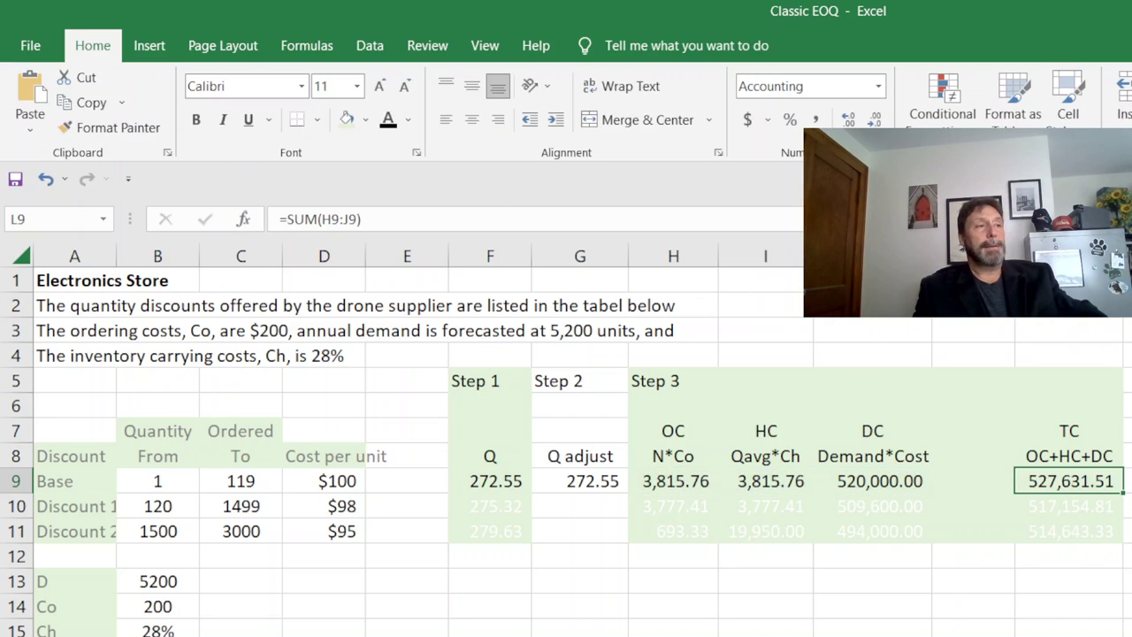
pyautogui.click(495, 480)
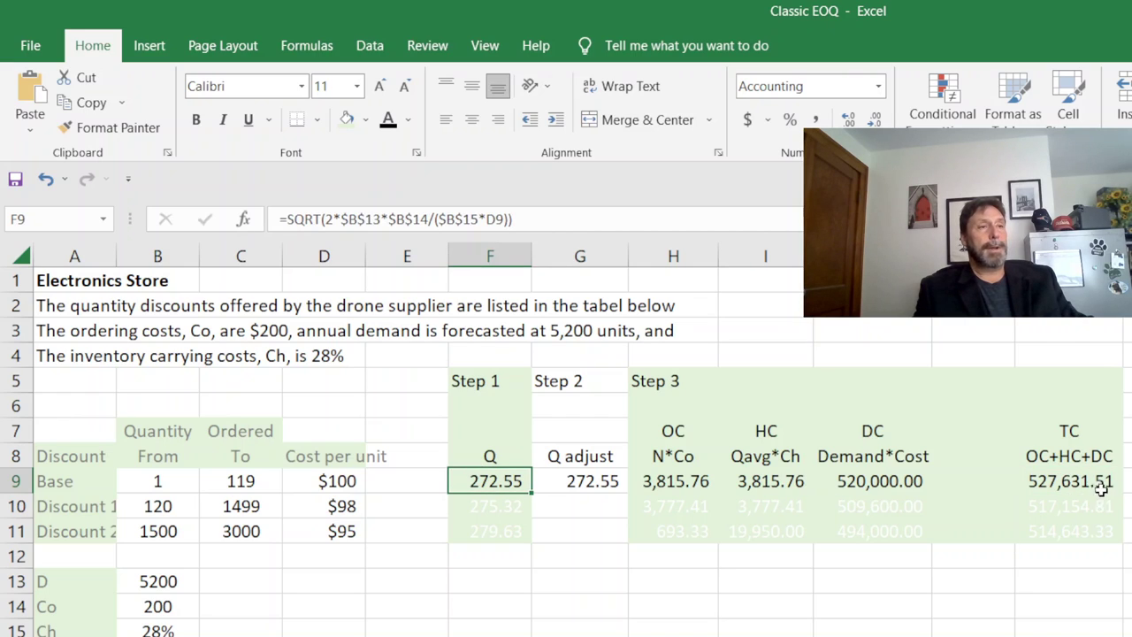
pyautogui.moveTo(1101, 486); pyautogui.dragTo(1116, 546)
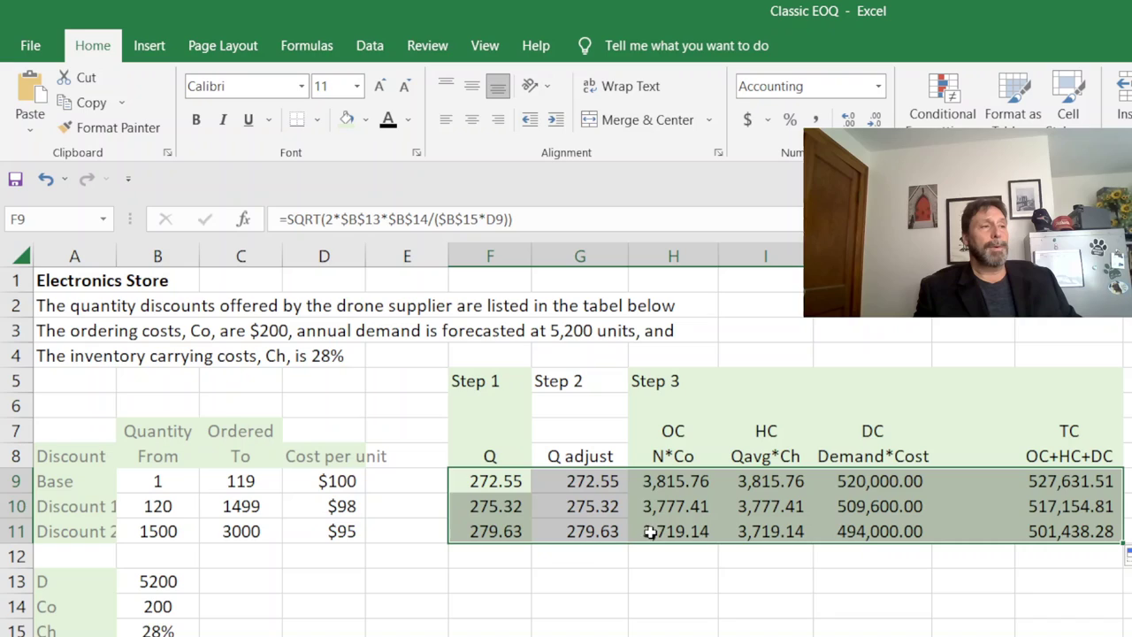
# - Compare the adjusted quantities in G9:G11 against each tier's quantity range
pyautogui.click(588, 481)
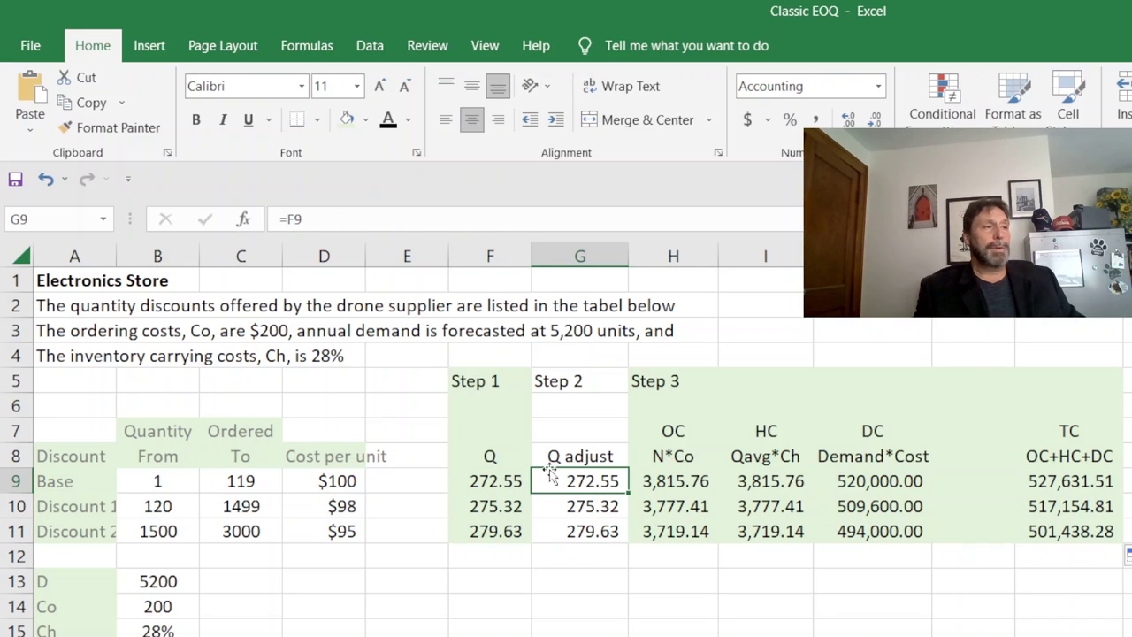
pyautogui.click(597, 508)
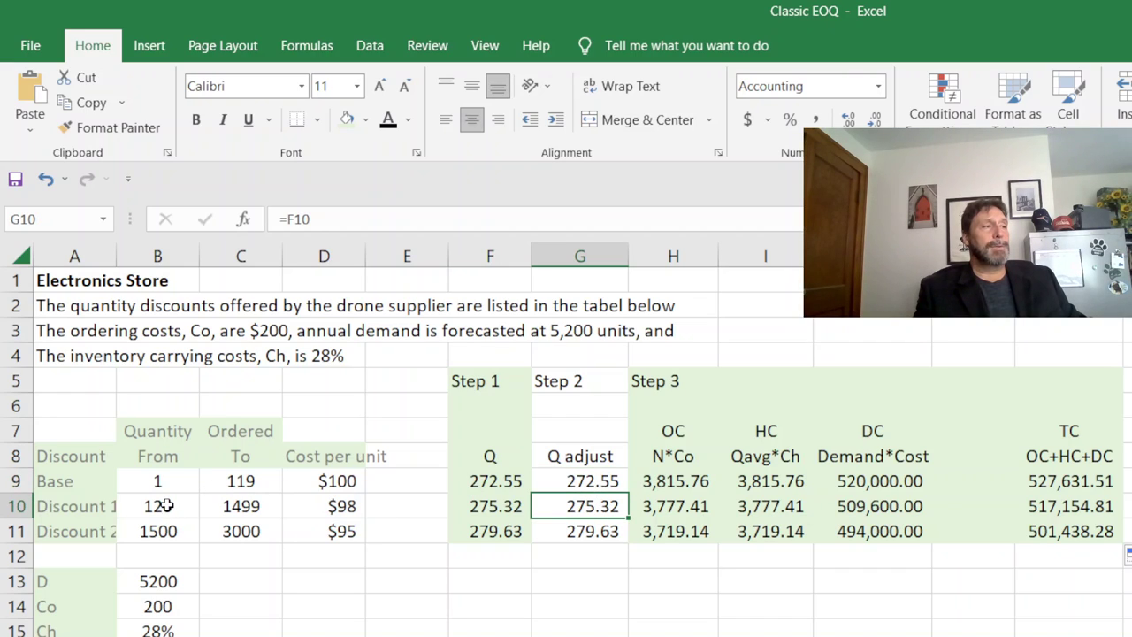
pyautogui.moveTo(166, 506); pyautogui.dragTo(231, 508)
pyautogui.click(610, 528)
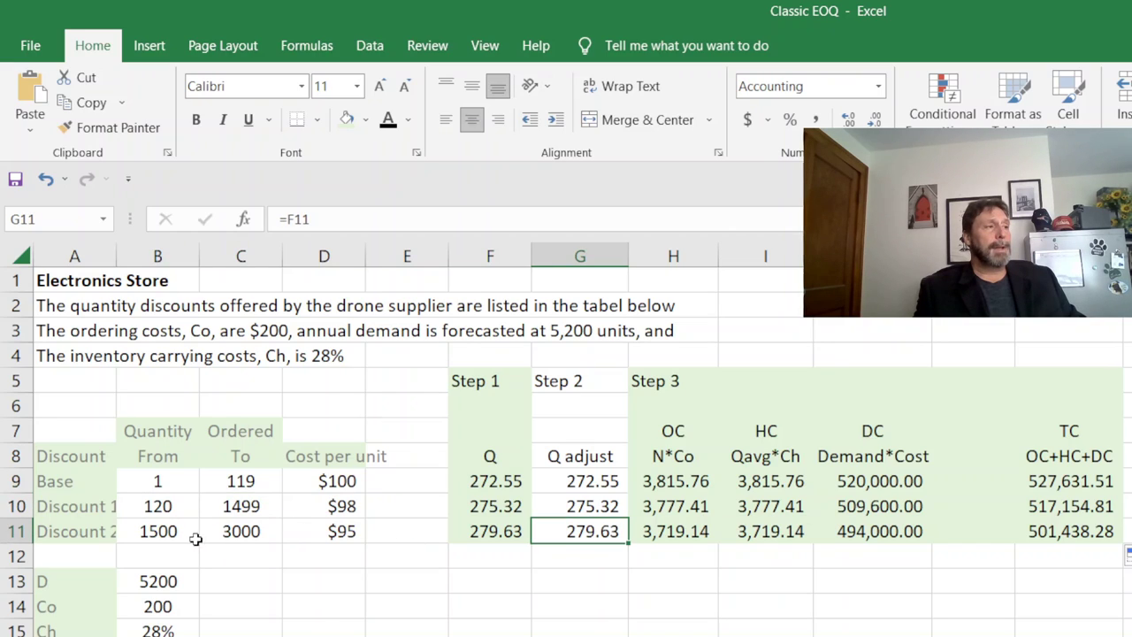
pyautogui.moveTo(162, 530); pyautogui.dragTo(241, 530)
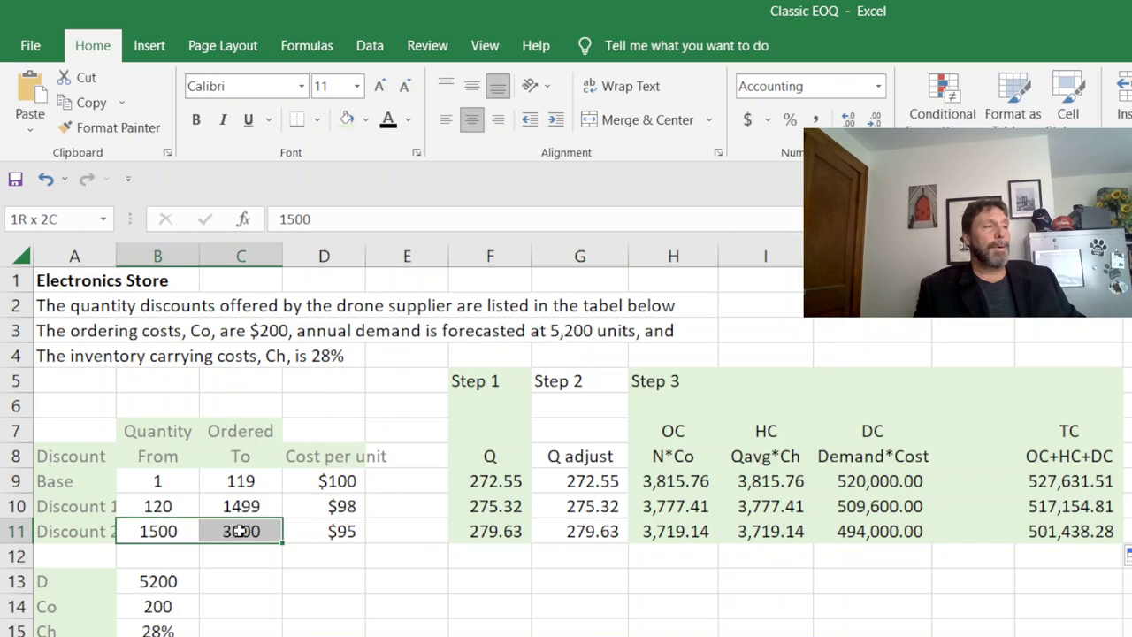
# - Enter 1500 as Discount 2's adjusted Q in G11, making its total cost 514,643.33
pyautogui.click(601, 530)
pyautogui.write('1500')
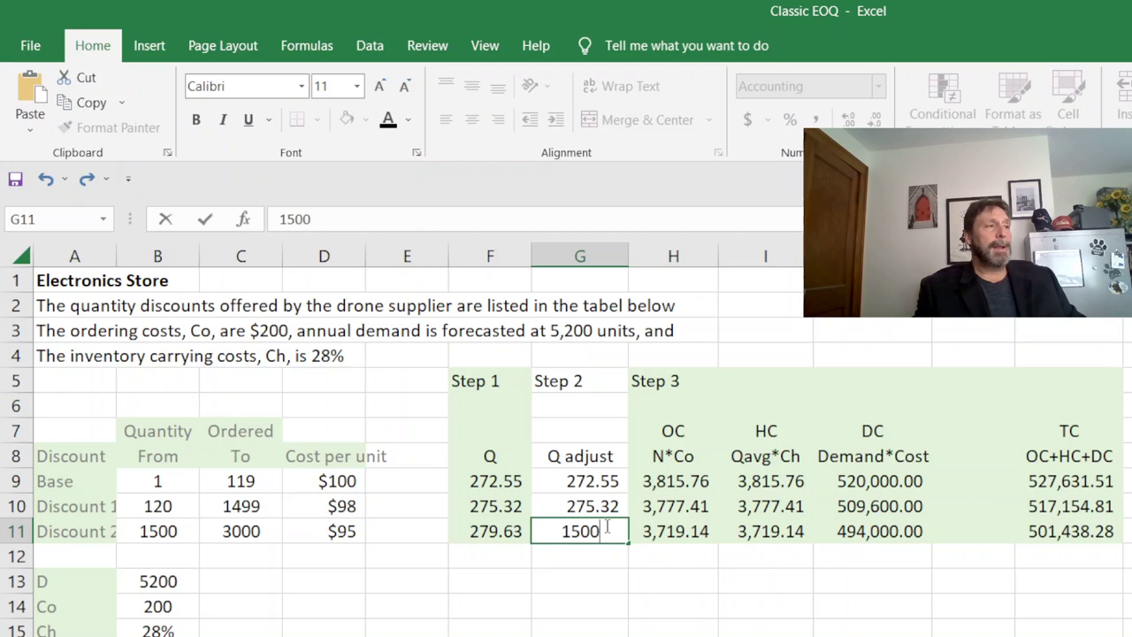
pyautogui.press('Return')
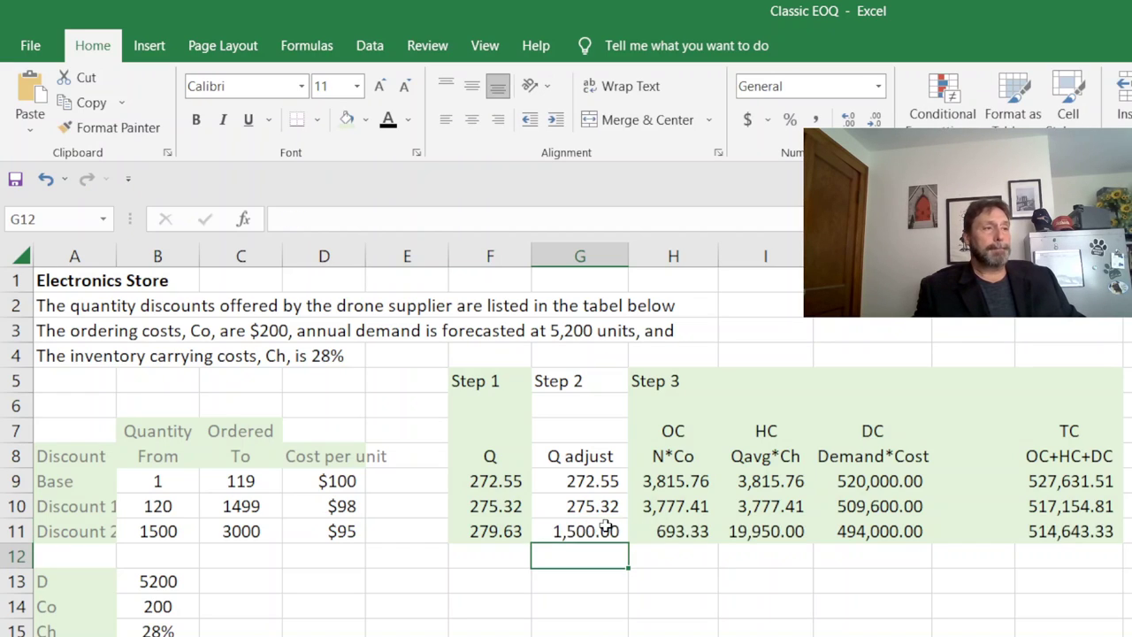
pyautogui.moveTo(656, 529); pyautogui.dragTo(840, 550)
pyautogui.click(800, 582)
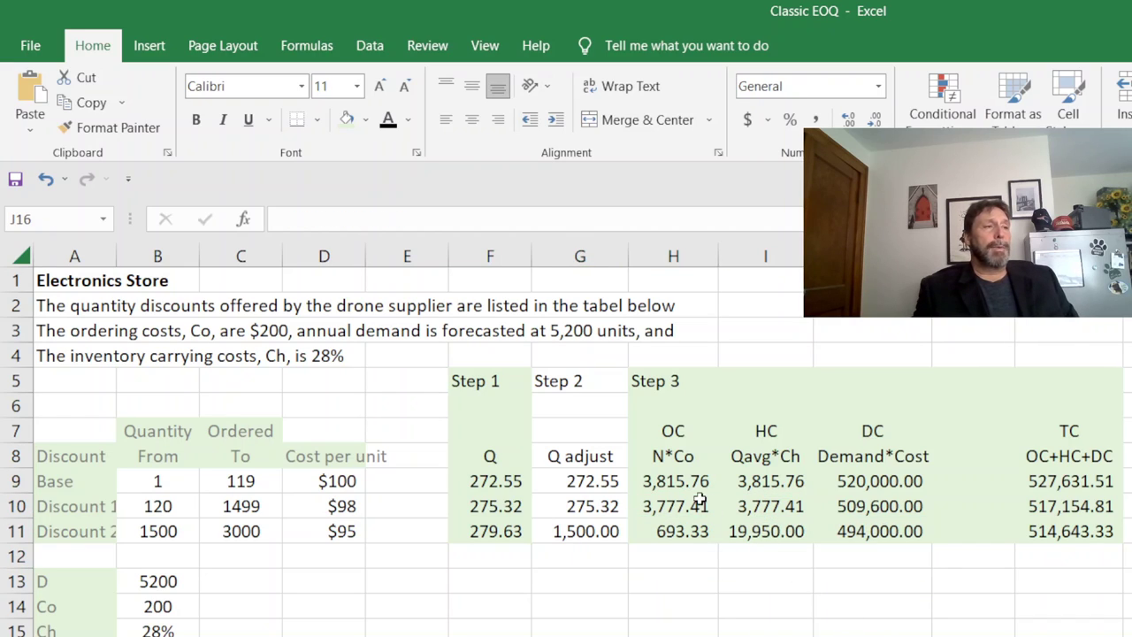
pyautogui.moveTo(675, 484); pyautogui.dragTo(741, 485)
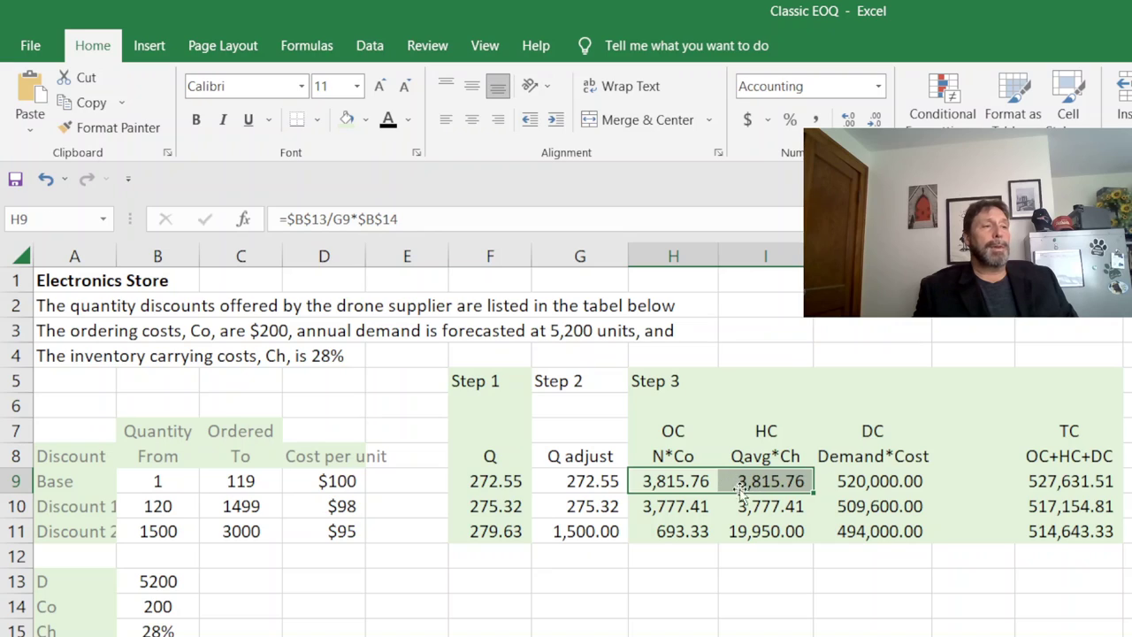
pyautogui.moveTo(666, 531); pyautogui.dragTo(738, 531)
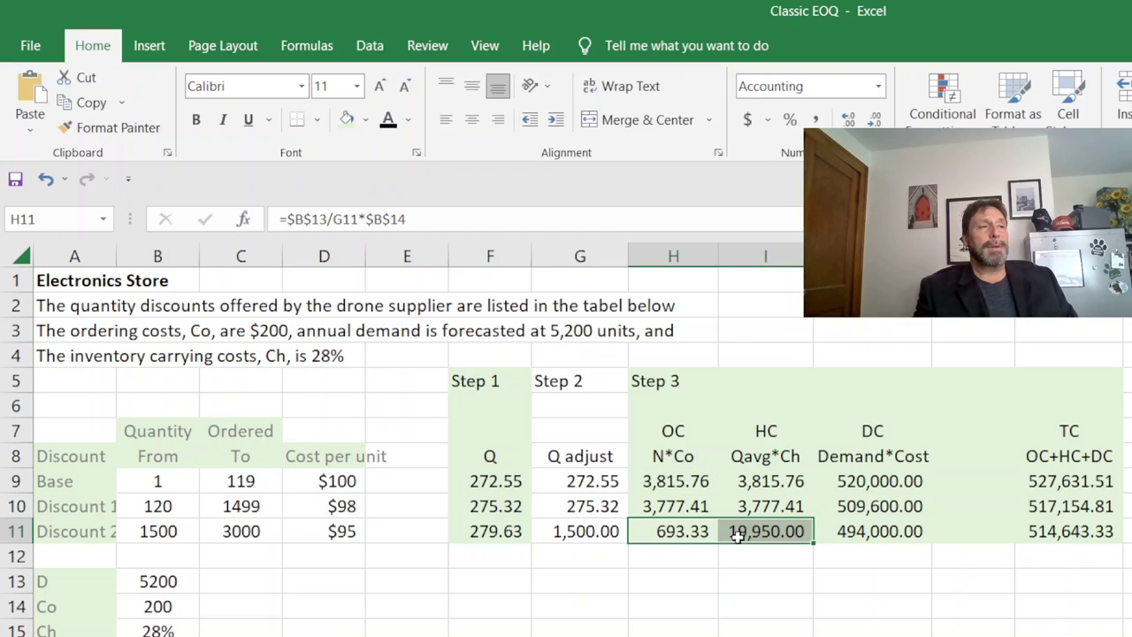
pyautogui.click(880, 530)
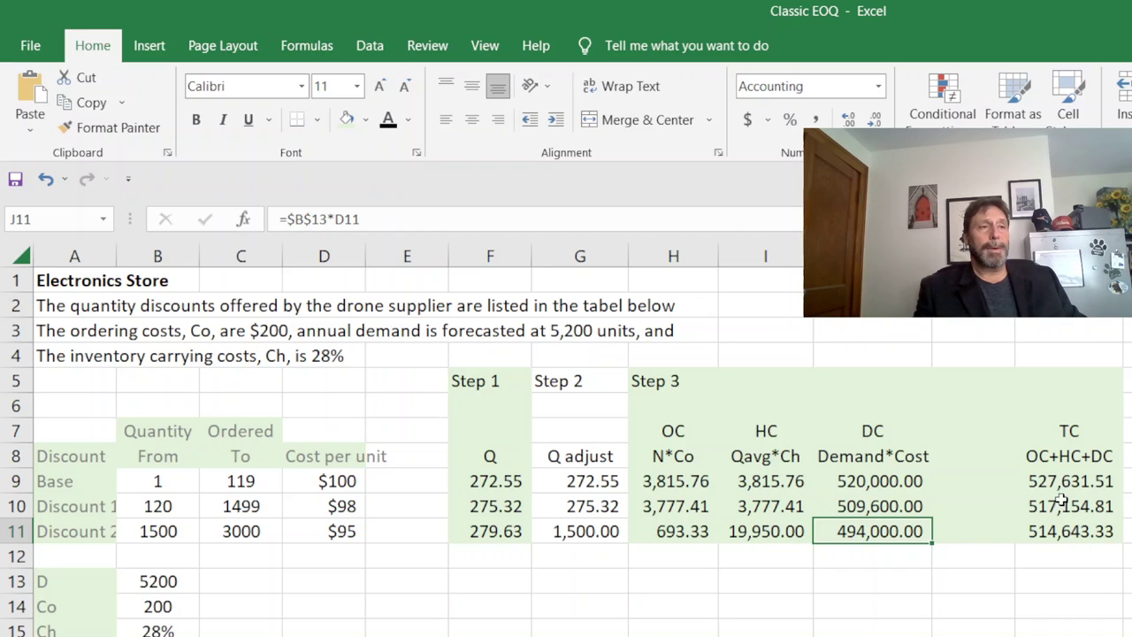
pyautogui.click(1066, 579)
pyautogui.click(1048, 478)
pyautogui.moveTo(1048, 479); pyautogui.dragTo(1054, 531)
pyautogui.click(1070, 529)
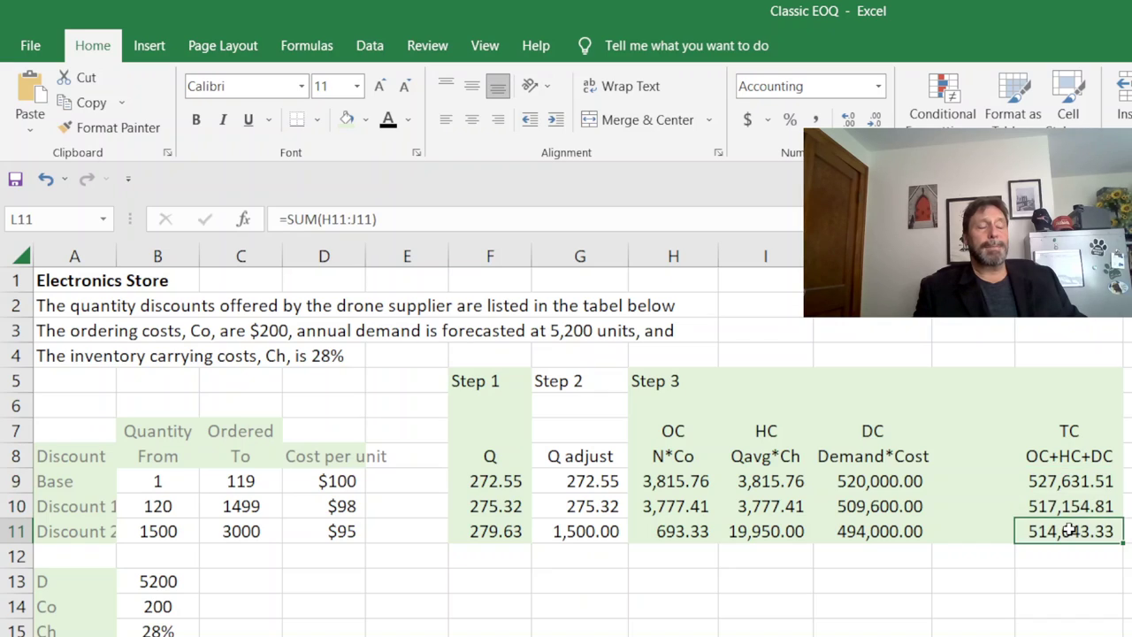